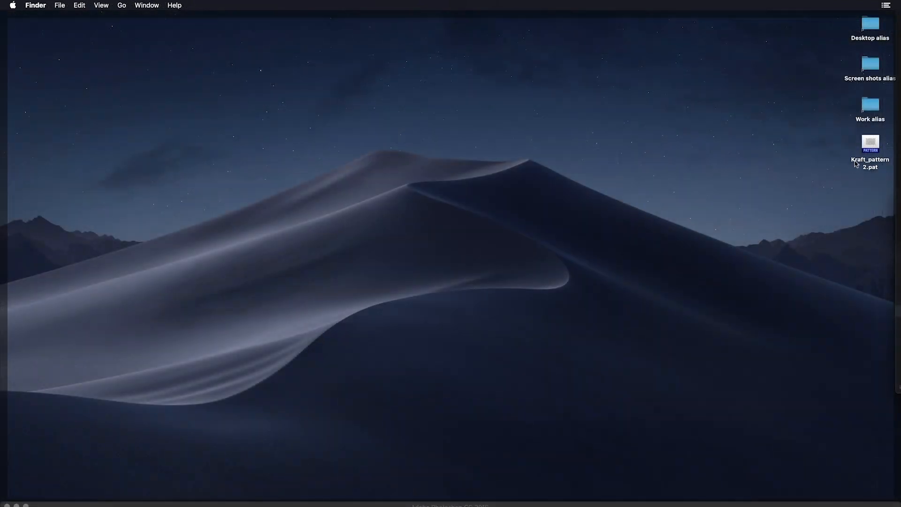
Open the pattern file Kraft_pattern 2.pat from the desktop
{"action": "double_click", "coordinate": [855, 163]}
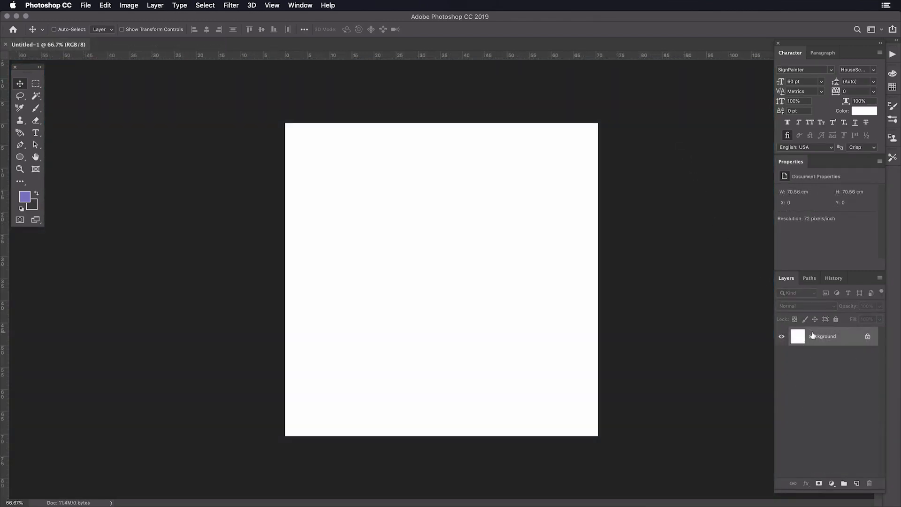
Convert the locked Background into a regular layer named Foreground
{"action": "double_click", "coordinate": [813, 335]}
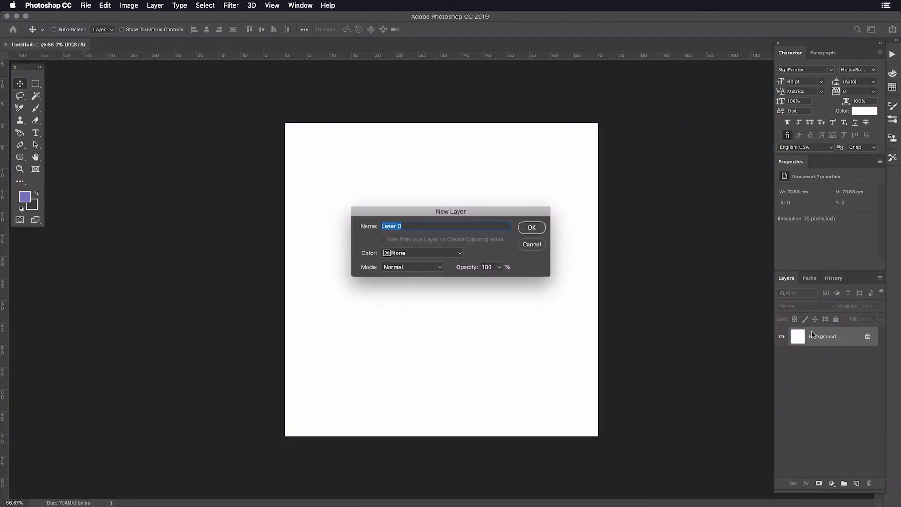
{"action": "type", "text": "Foreground"}
{"action": "key", "text": "Return"}
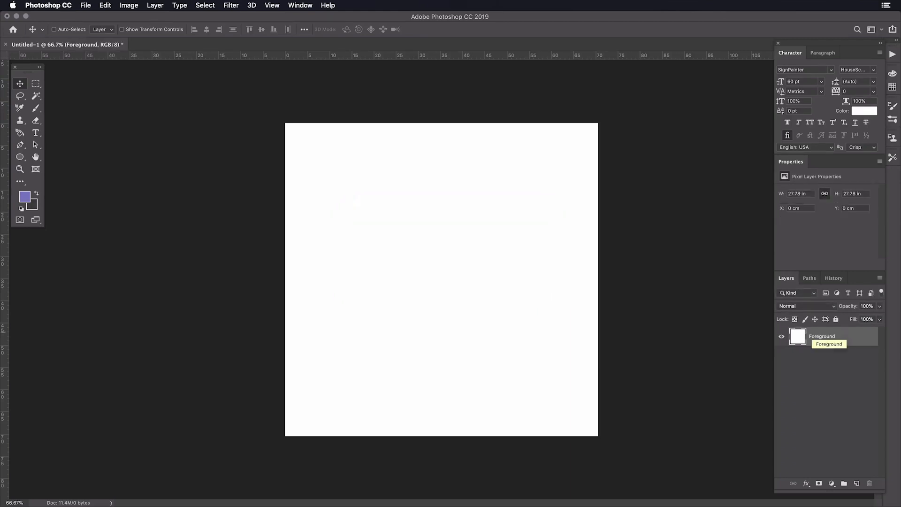
Add a Pattern Overlay effect to the Foreground layer, using the 250 by 250 pixel paper pattern
{"action": "left_click", "coordinate": [806, 483]}
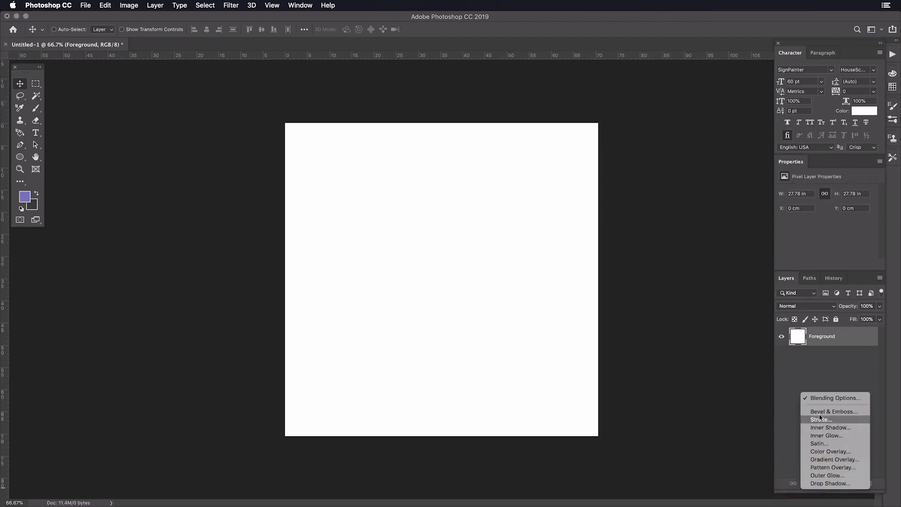
{"action": "left_click", "coordinate": [822, 398]}
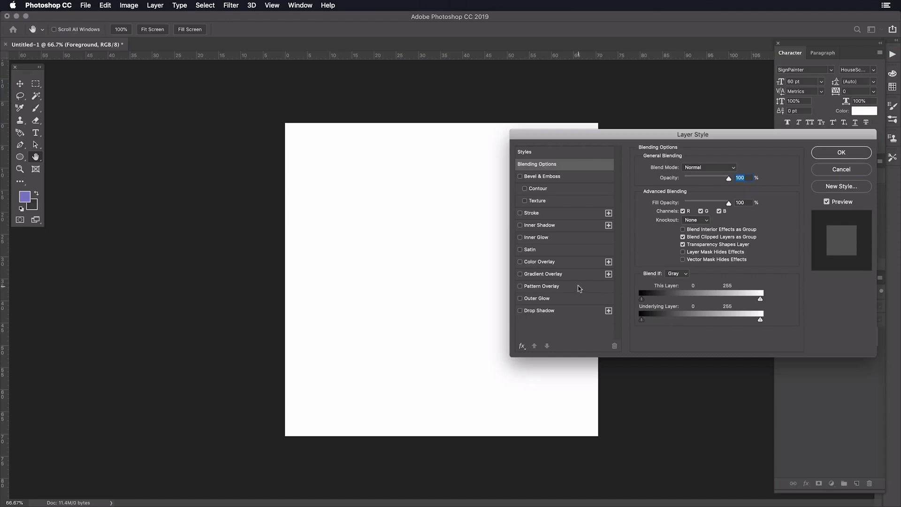
{"action": "left_click", "coordinate": [578, 287]}
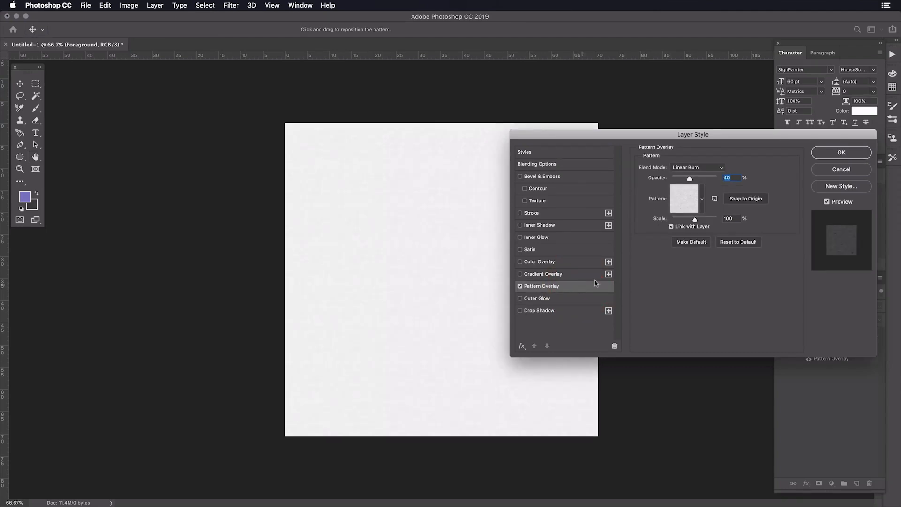
{"action": "left_click", "coordinate": [702, 205]}
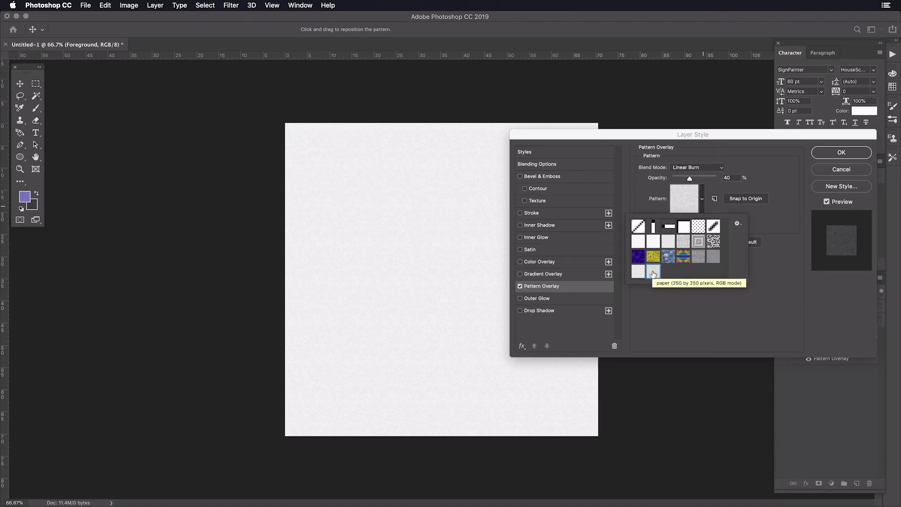
Load the patterns from Kraft_pattern 2.pat on the Desktop into the Pattern Overlay's pattern presets
{"action": "left_click", "coordinate": [737, 224]}
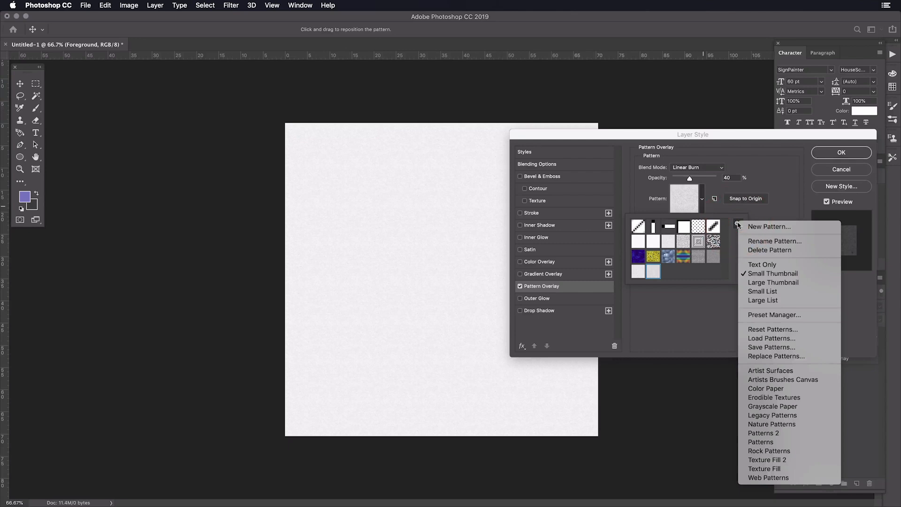
{"action": "left_click", "coordinate": [765, 338]}
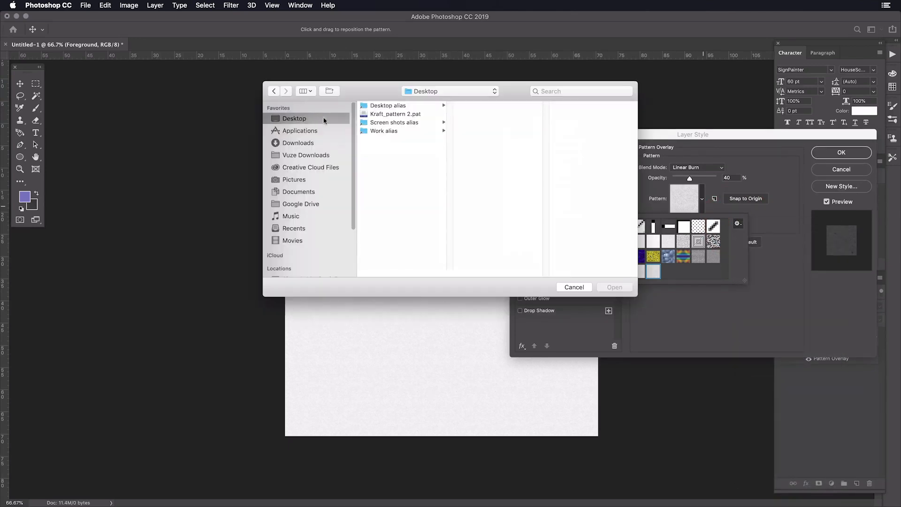
{"action": "left_click", "coordinate": [387, 115]}
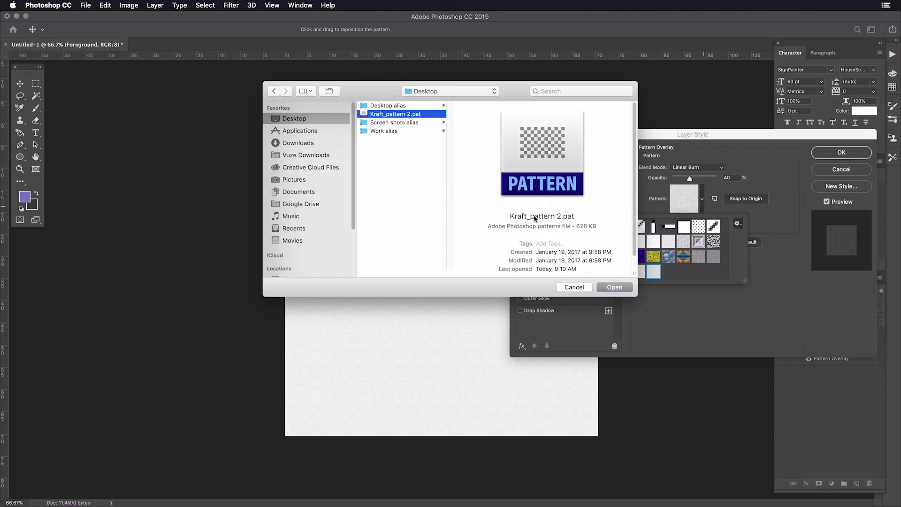
{"action": "left_click", "coordinate": [616, 289]}
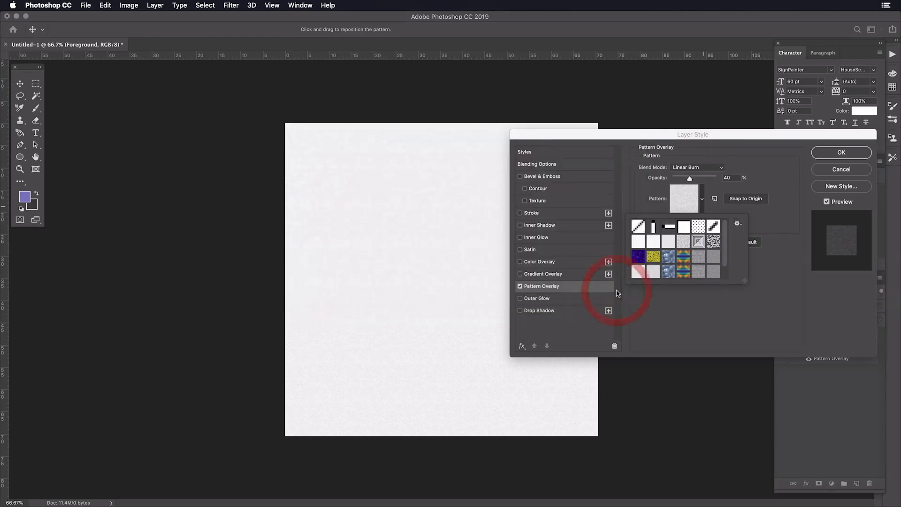
{"action": "left_click", "coordinate": [757, 208]}
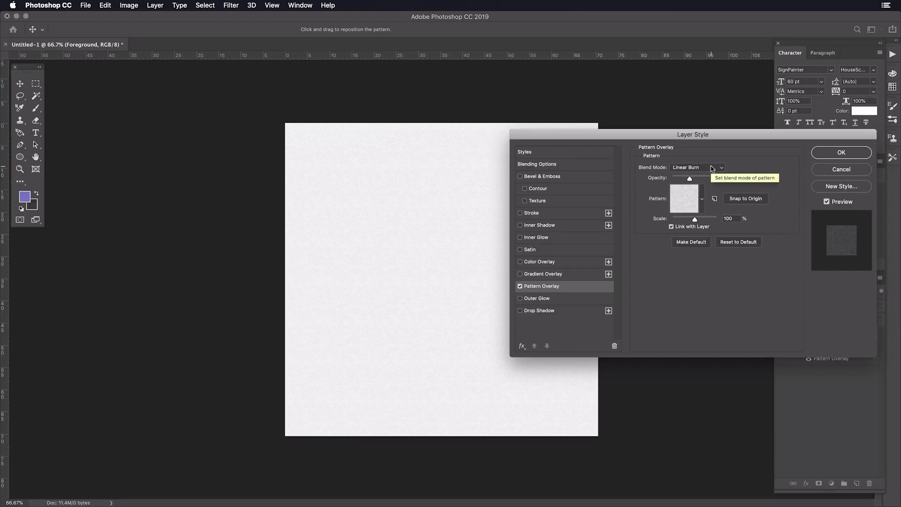
{"action": "left_click", "coordinate": [731, 178]}
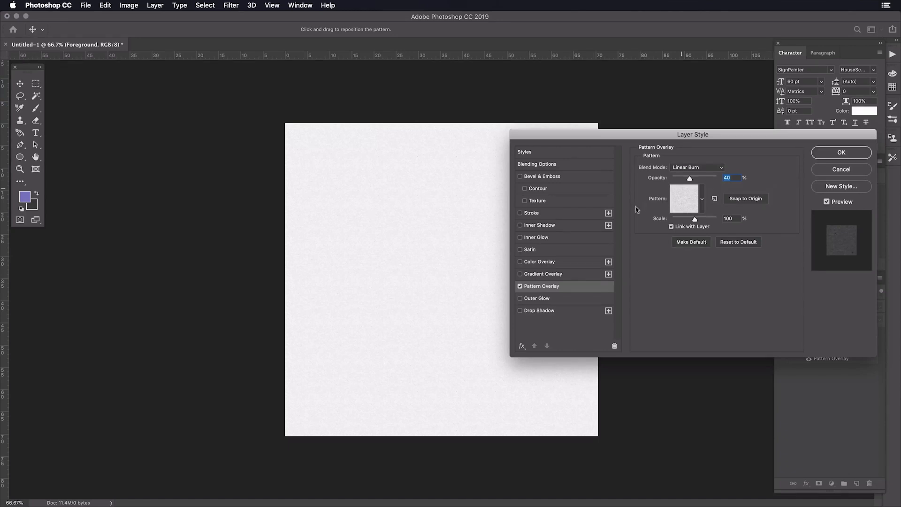
Add a Color Overlay to the Foreground layer with the light blue colour a7d8f2
{"action": "left_click", "coordinate": [590, 262]}
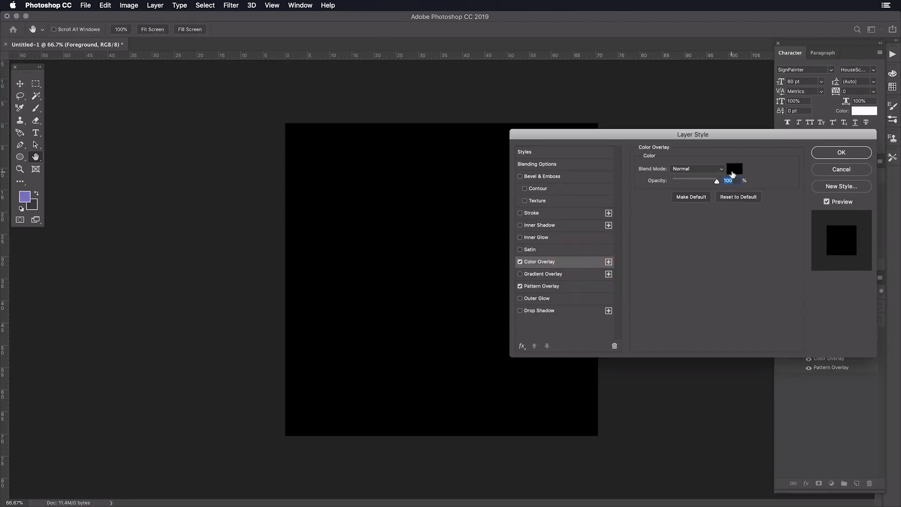
{"action": "left_click", "coordinate": [734, 170]}
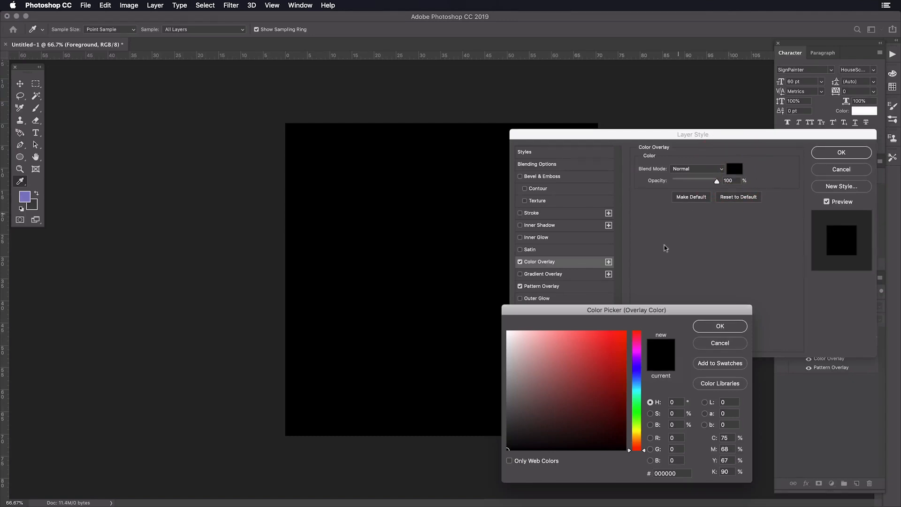
{"action": "left_click_drag", "start_coordinate": [672, 313], "coordinate": [562, 184]}
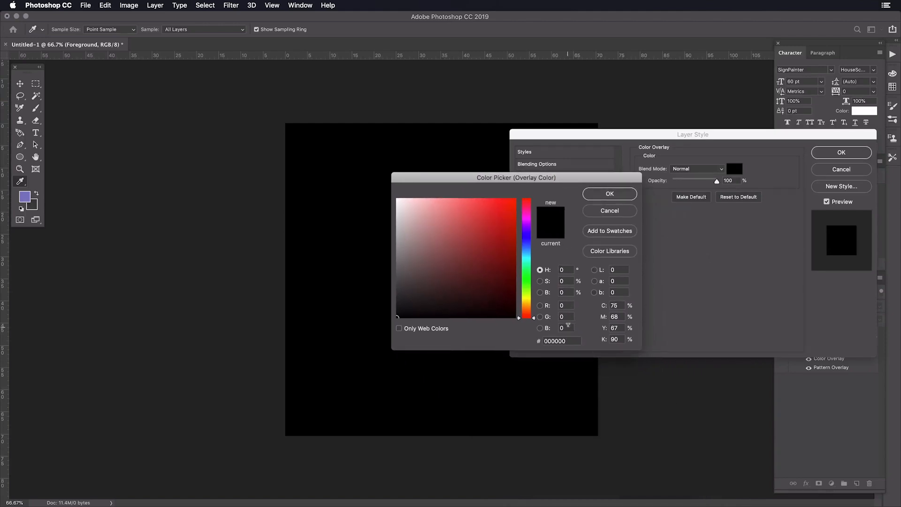
{"action": "left_click", "coordinate": [573, 338]}
{"action": "type", "text": "a7d"}
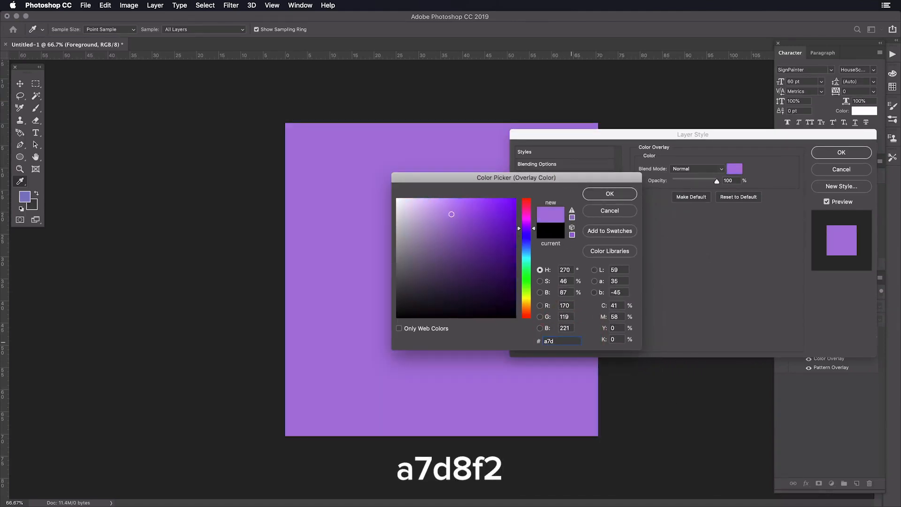
{"action": "type", "text": "8f2"}
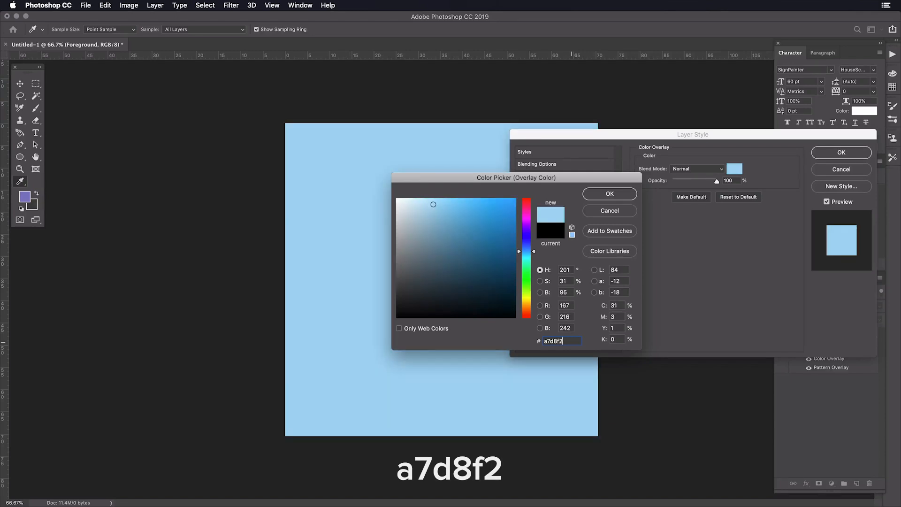
{"action": "left_click", "coordinate": [600, 192]}
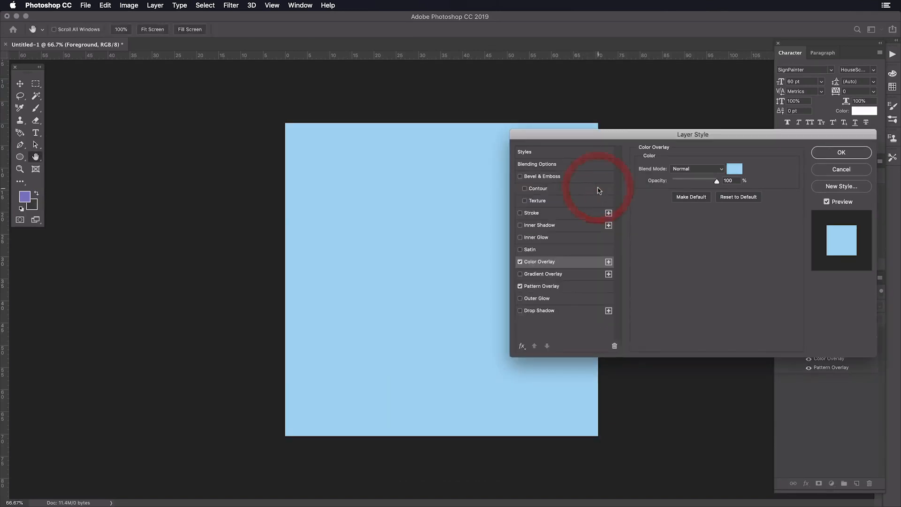
Set the Color Overlay's blend mode to Multiply and apply the layer style
{"action": "left_click", "coordinate": [697, 169]}
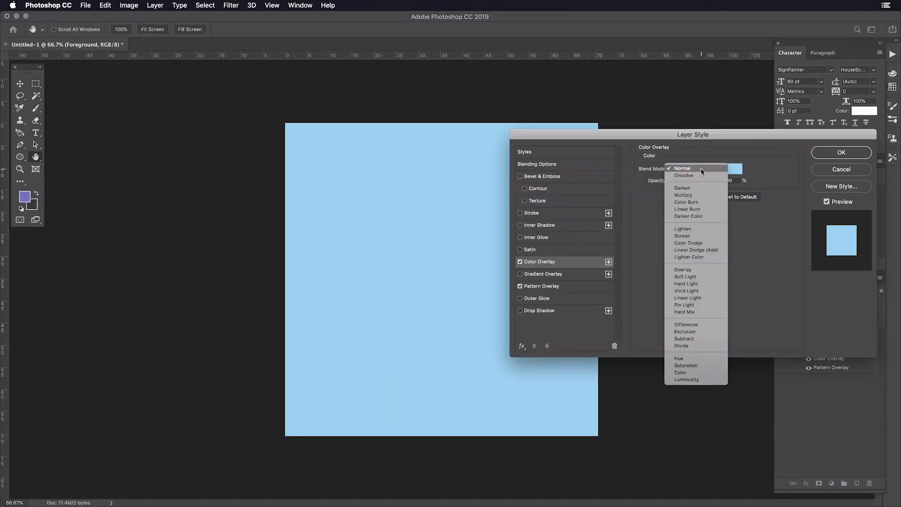
{"action": "left_click", "coordinate": [698, 194]}
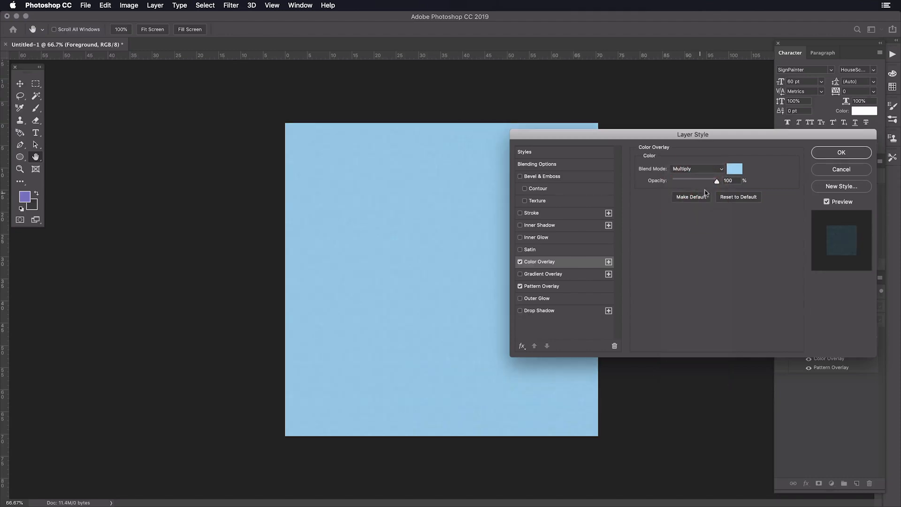
{"action": "left_click", "coordinate": [824, 157]}
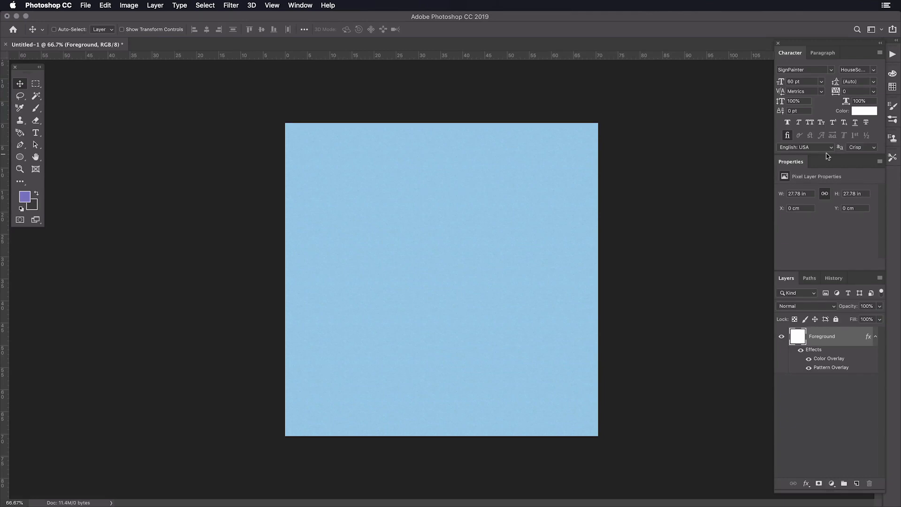
Add a white text layer with the letter B near the canvas centre in 60 pt SignPainter HouseScript
{"action": "key", "text": "t"}
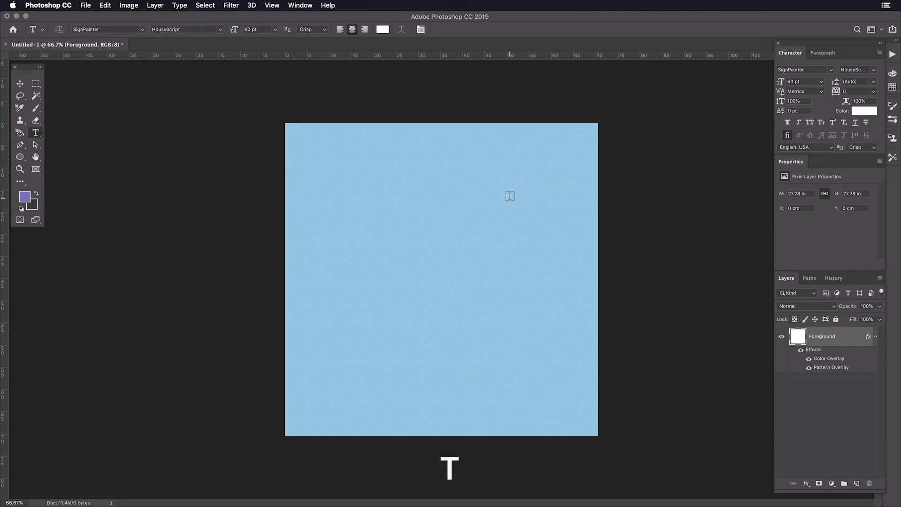
{"action": "left_click", "coordinate": [447, 242]}
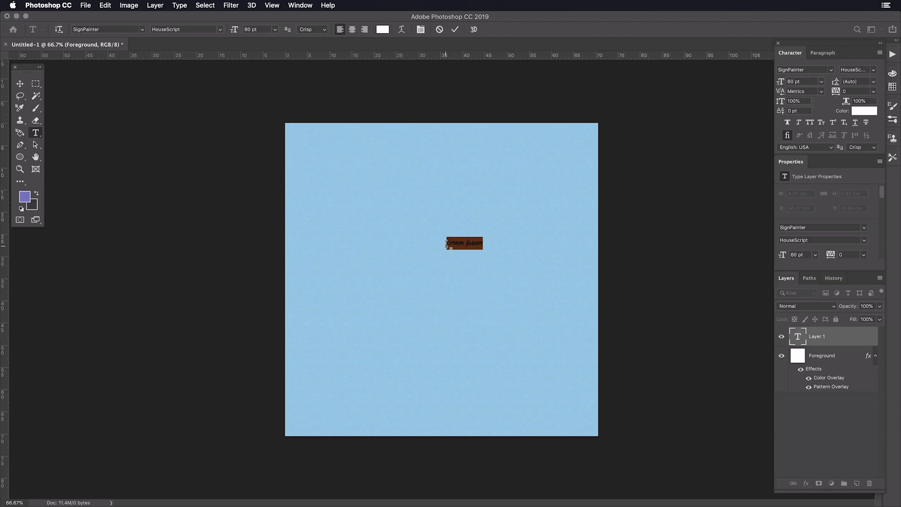
{"action": "type", "text": "B"}
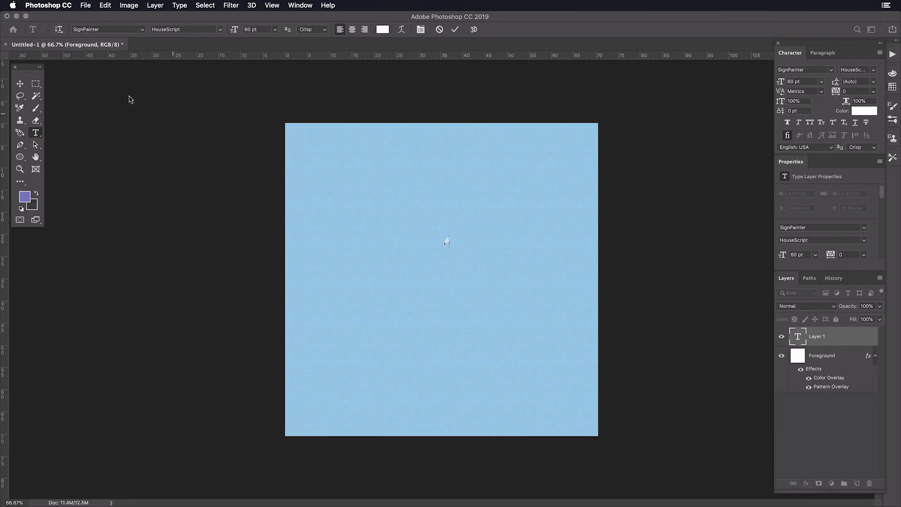
{"action": "left_click", "coordinate": [21, 85]}
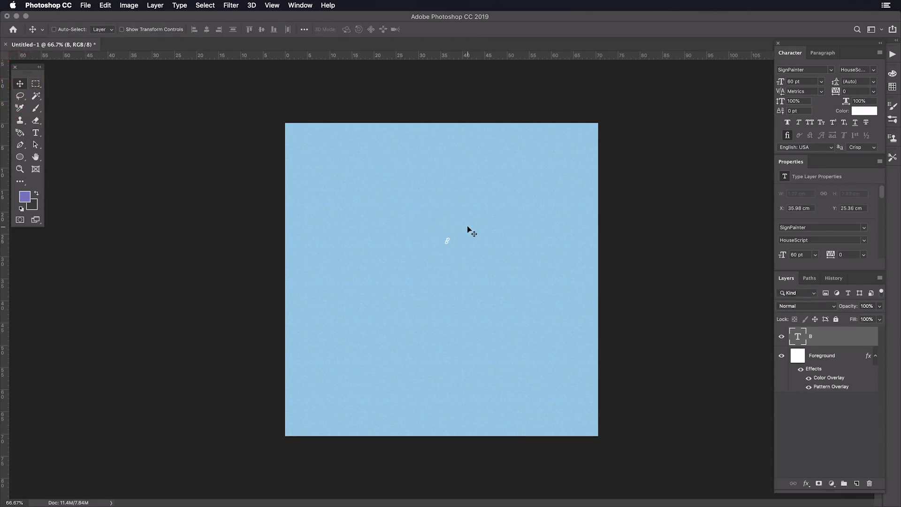
Scale the letter B up to about 1870% with Free Transform and move it to the canvas centre
{"action": "key", "text": "super+t"}
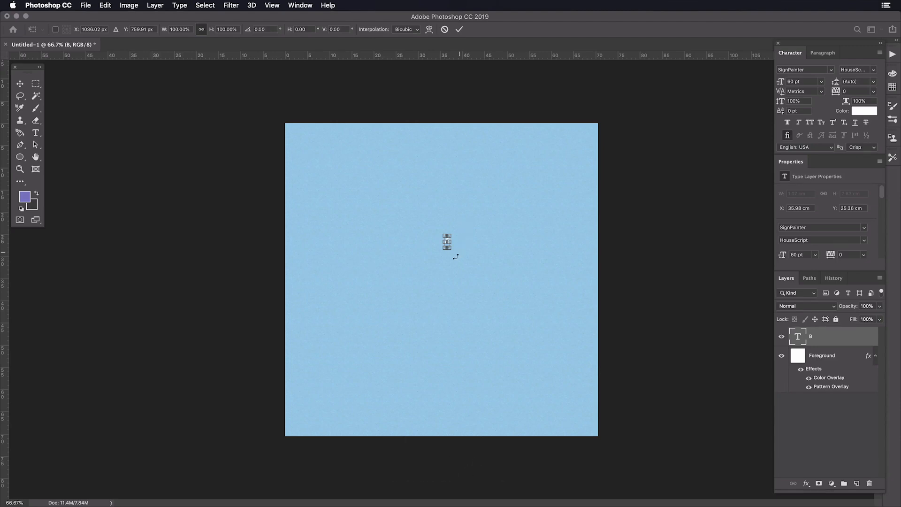
{"action": "left_click_drag", "start_coordinate": [450, 247], "coordinate": [540, 385]}
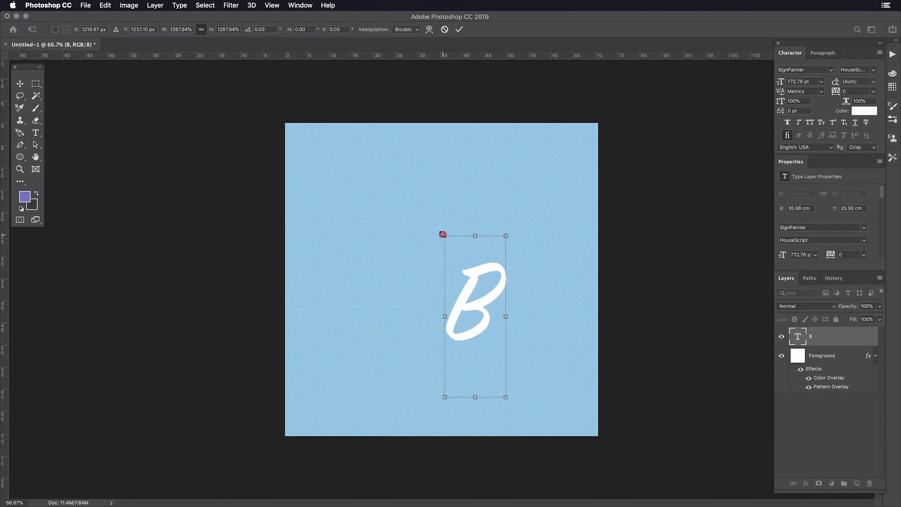
{"action": "left_click_drag", "start_coordinate": [443, 234], "coordinate": [380, 174]}
{"action": "left_click_drag", "start_coordinate": [449, 241], "coordinate": [444, 248]}
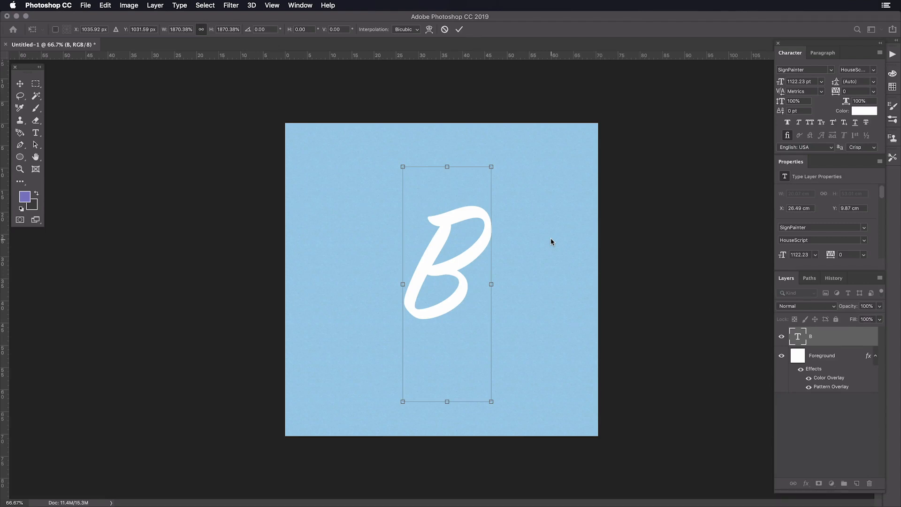
{"action": "key", "text": "Return"}
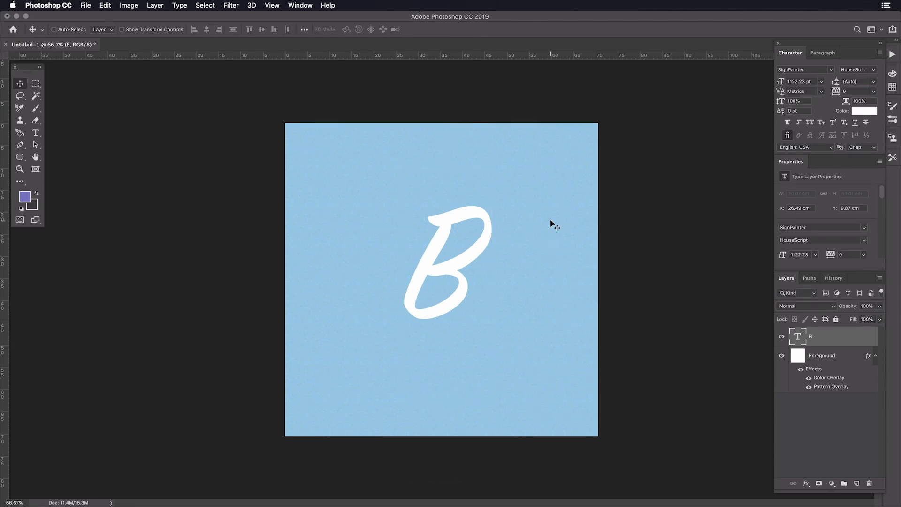
Change the letter B's font to Brandon Grotesque in the Black style
{"action": "left_click", "coordinate": [864, 227]}
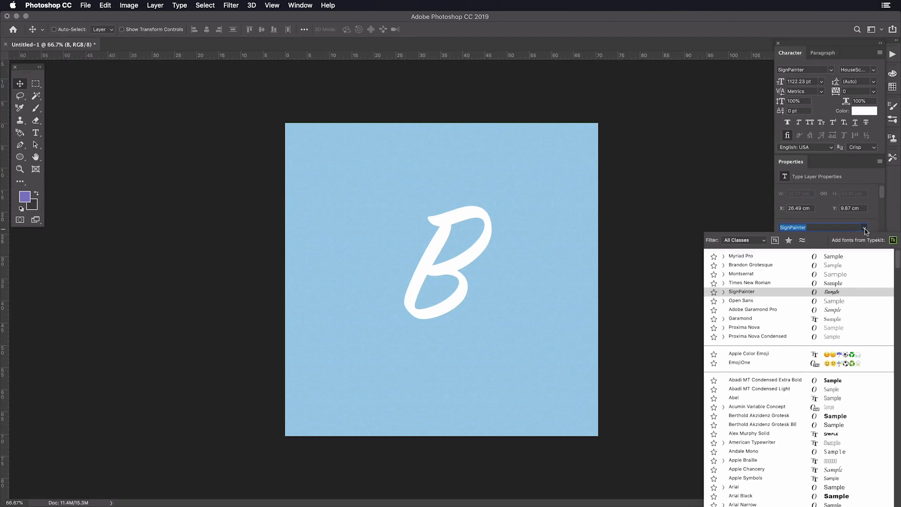
{"action": "left_click", "coordinate": [796, 265]}
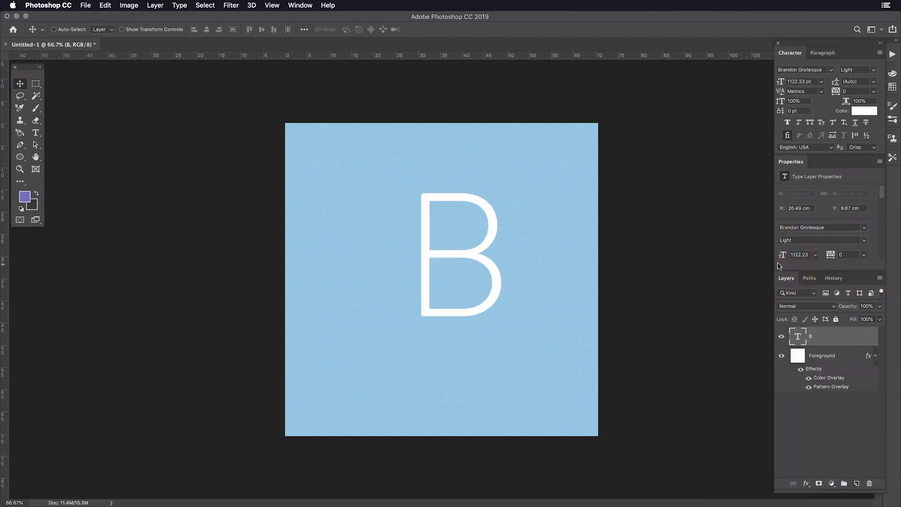
{"action": "left_click", "coordinate": [865, 241]}
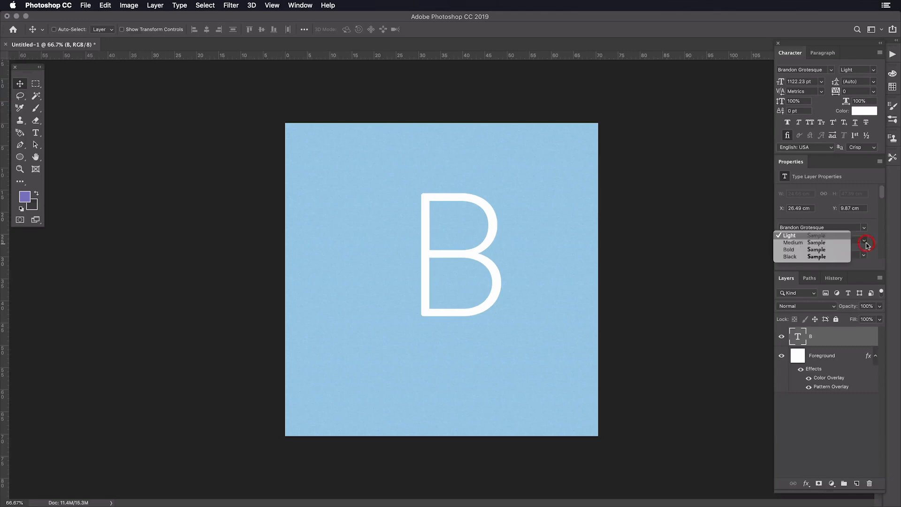
{"action": "left_click", "coordinate": [843, 256]}
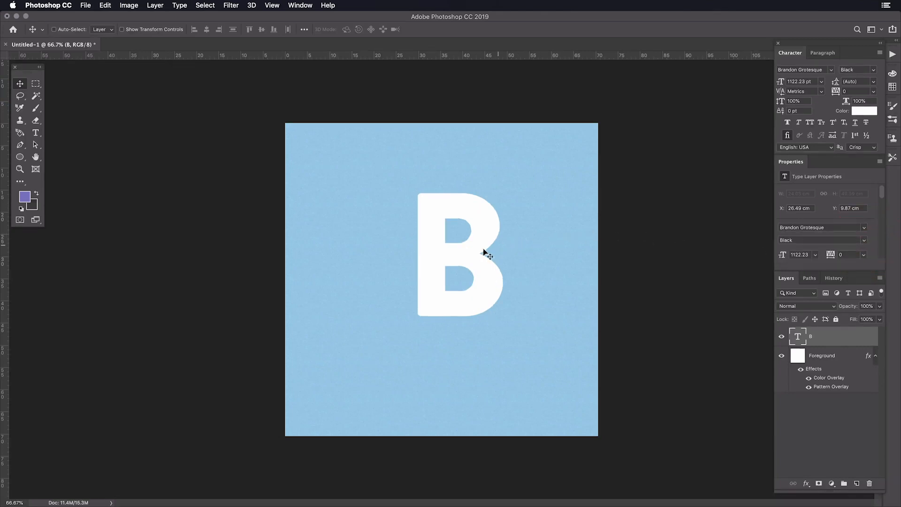
Enlarge the letter B with Free Transform to a font size of about 1273 pt
{"action": "key", "text": "super+t"}
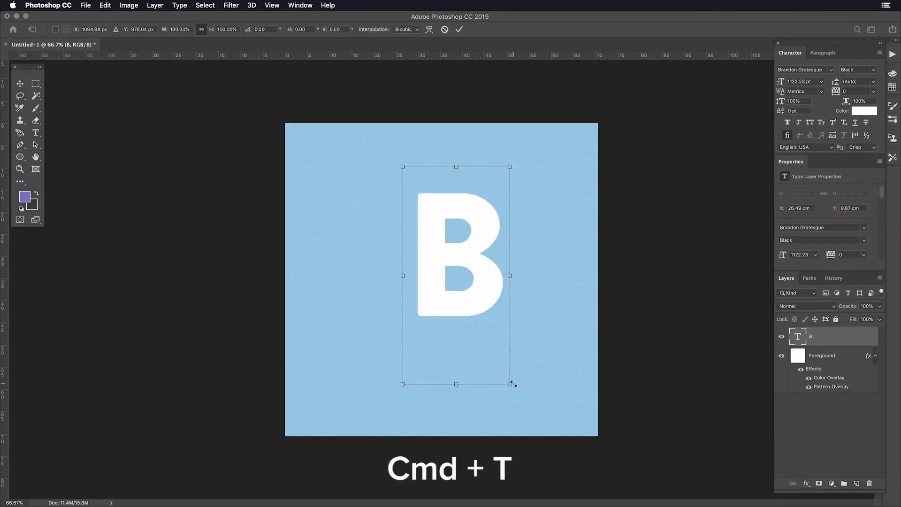
{"action": "left_click_drag", "start_coordinate": [511, 384], "coordinate": [522, 410]}
{"action": "left_click_drag", "start_coordinate": [403, 166], "coordinate": [401, 165]}
{"action": "key", "text": "Escape"}
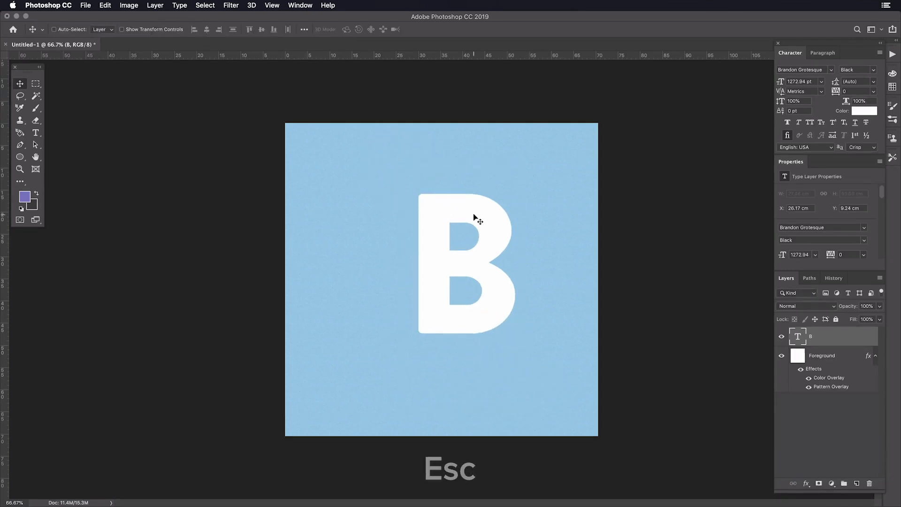
Move the enlarged letter B to the exact centre of the canvas, aligned both horizontally and vertically
{"action": "key", "text": "v"}
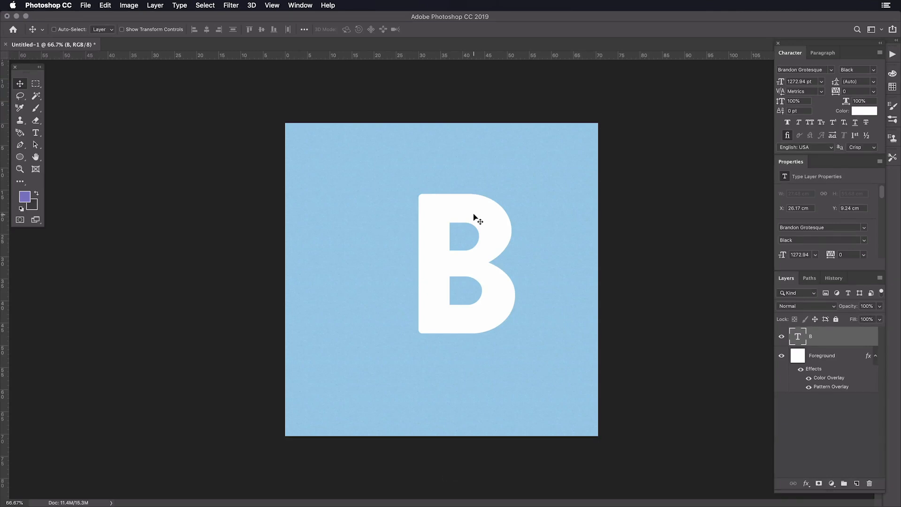
{"action": "left_click_drag", "start_coordinate": [474, 217], "coordinate": [448, 234]}
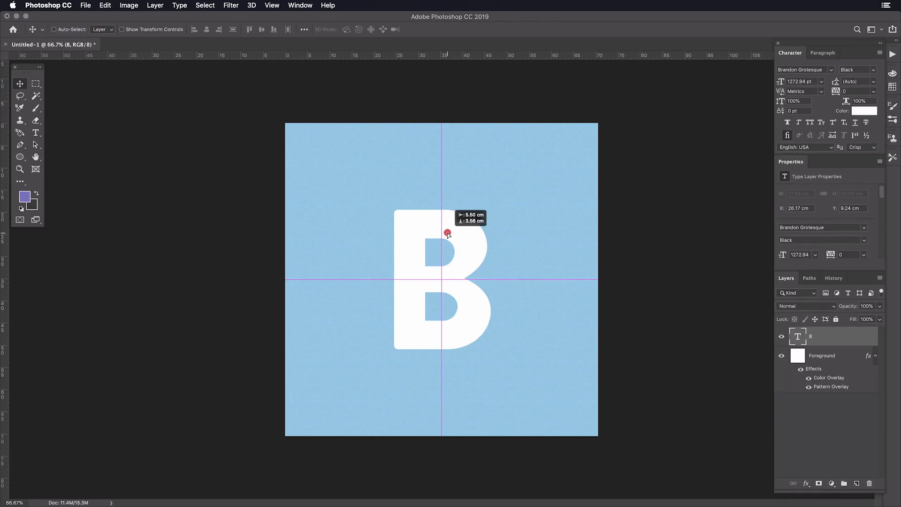
{"action": "left_click_drag", "start_coordinate": [447, 233], "coordinate": [448, 235]}
{"action": "left_click_drag", "start_coordinate": [447, 232], "coordinate": [447, 233]}
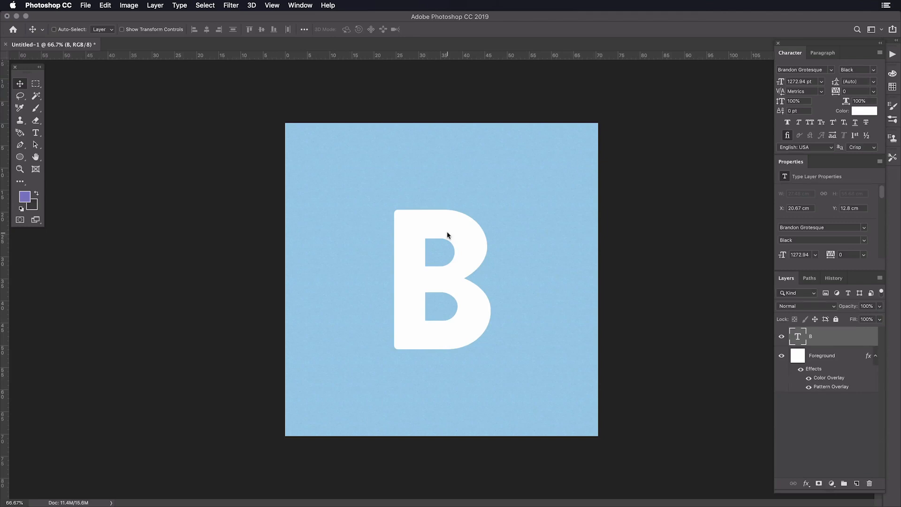
Recolour the letter B with the purple foreground colour 7f7cc1 and commit the text edit
{"action": "double_click", "coordinate": [447, 234]}
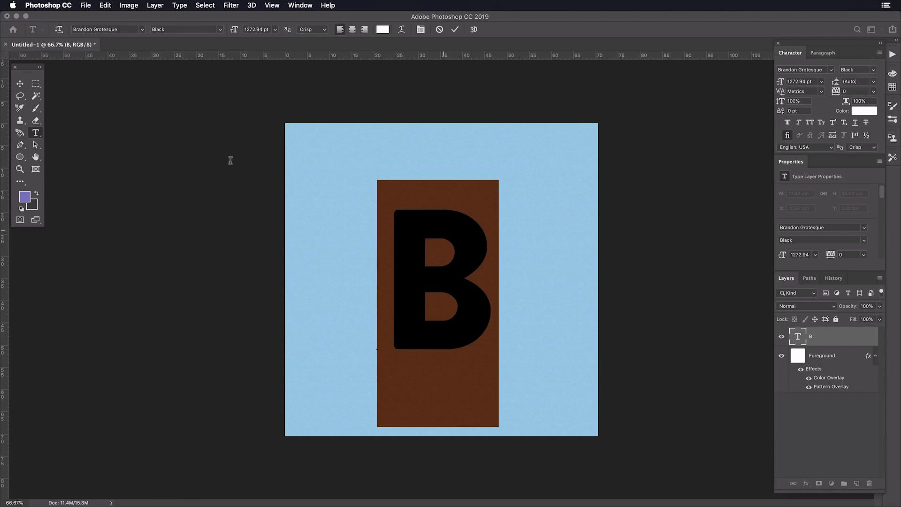
{"action": "left_click", "coordinate": [27, 193]}
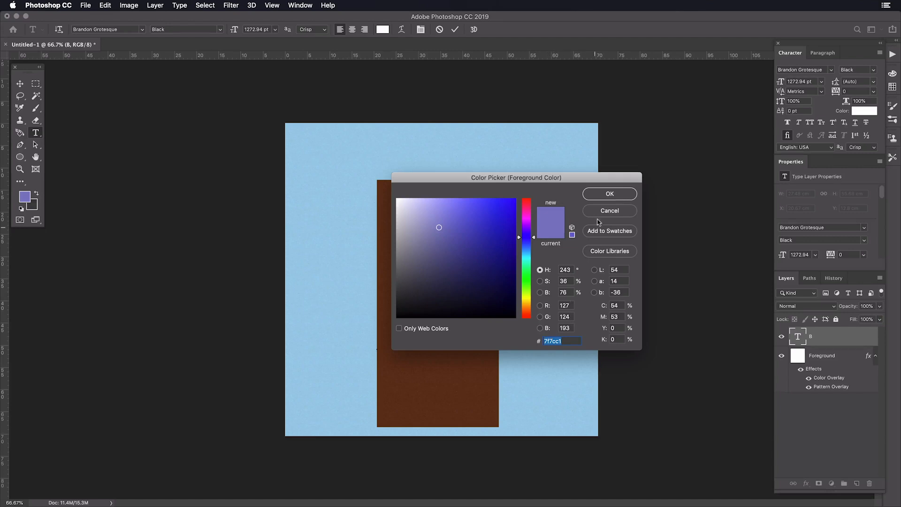
{"action": "left_click", "coordinate": [610, 194]}
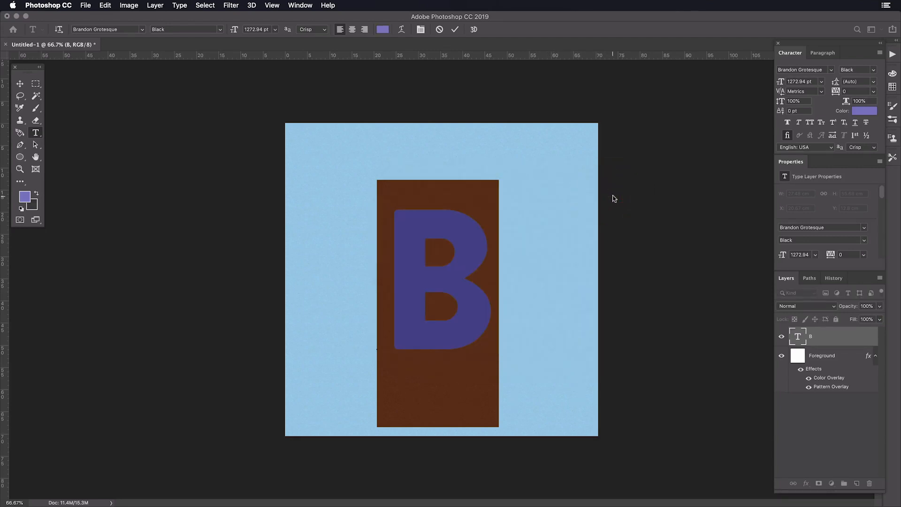
{"action": "left_click", "coordinate": [580, 202]}
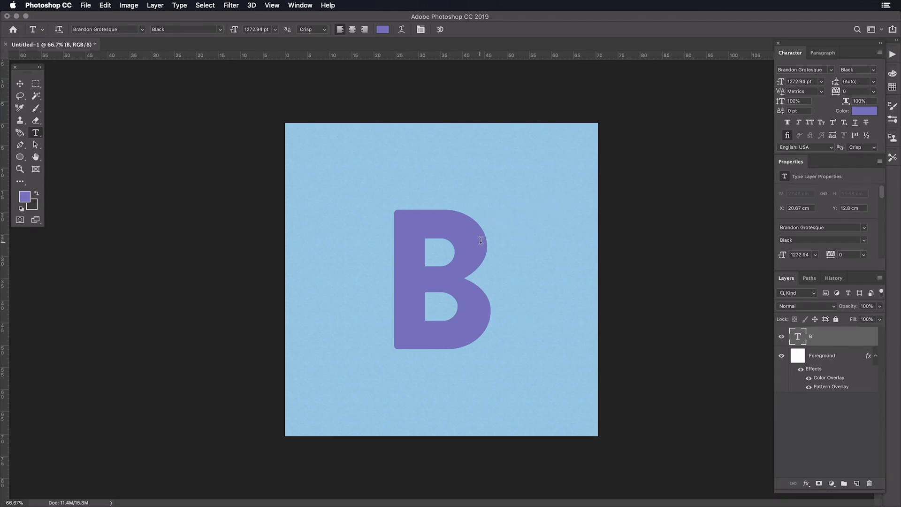
Add an Inner Shadow effect to the B layer and set its shadow colour to 350e31
{"action": "left_click", "coordinate": [816, 338]}
{"action": "left_click", "coordinate": [807, 484]}
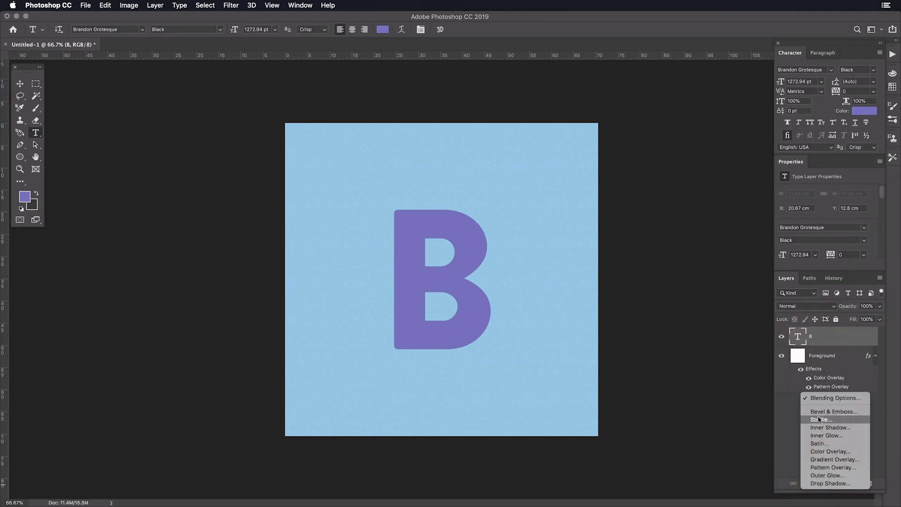
{"action": "left_click", "coordinate": [817, 399]}
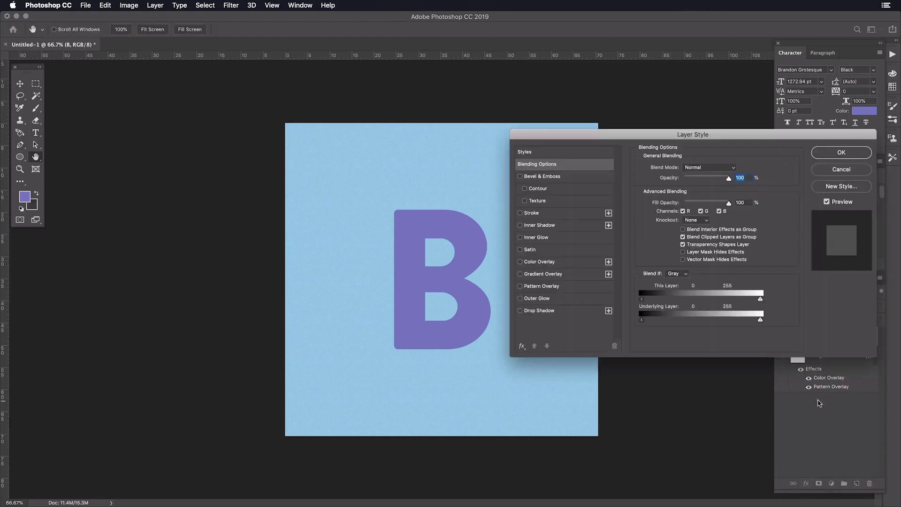
{"action": "left_click", "coordinate": [565, 229]}
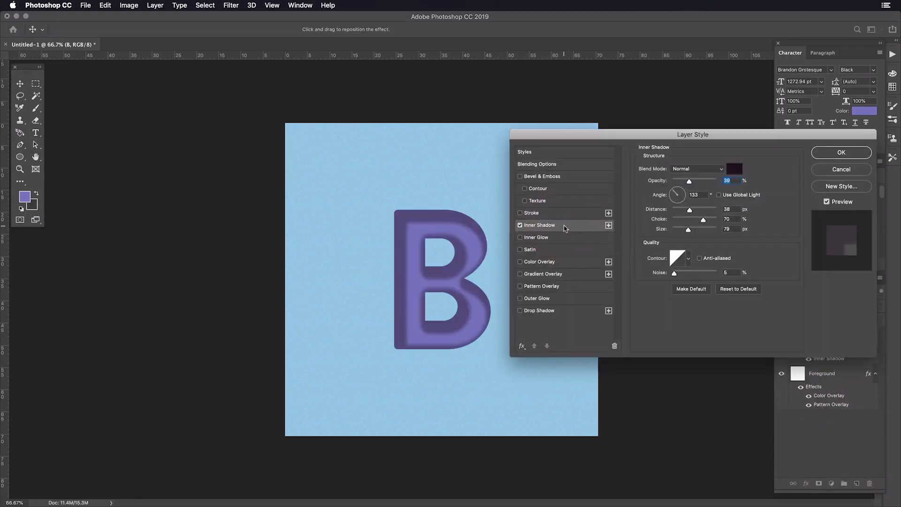
{"action": "left_click", "coordinate": [733, 171]}
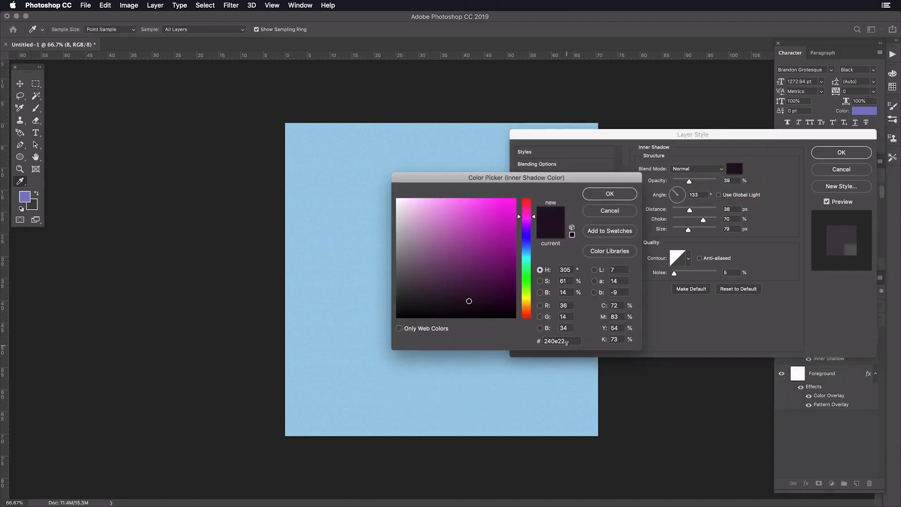
{"action": "left_click", "coordinate": [559, 341]}
{"action": "type", "text": "3"}
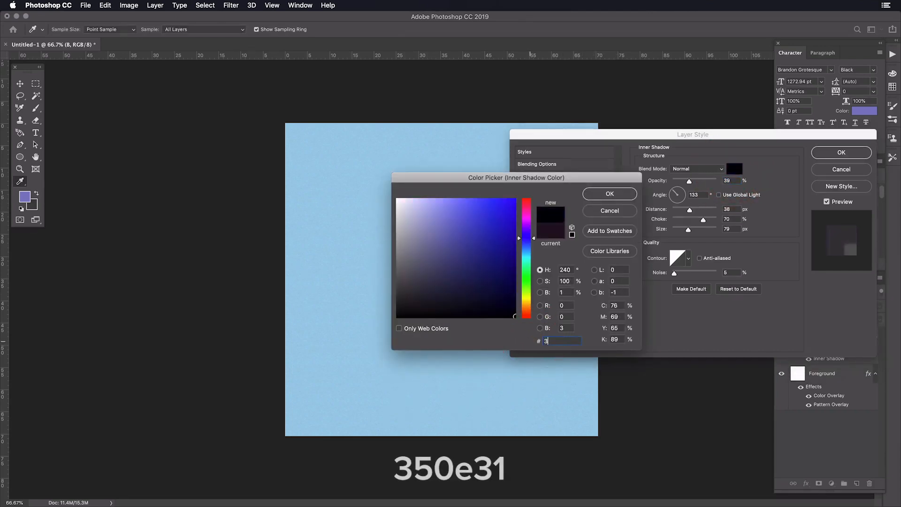
{"action": "type", "text": "50e31"}
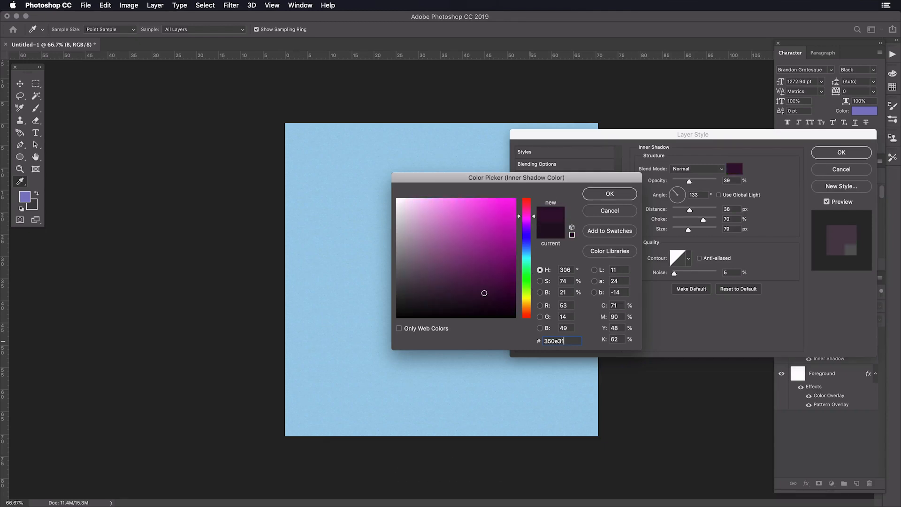
{"action": "key", "text": "Return"}
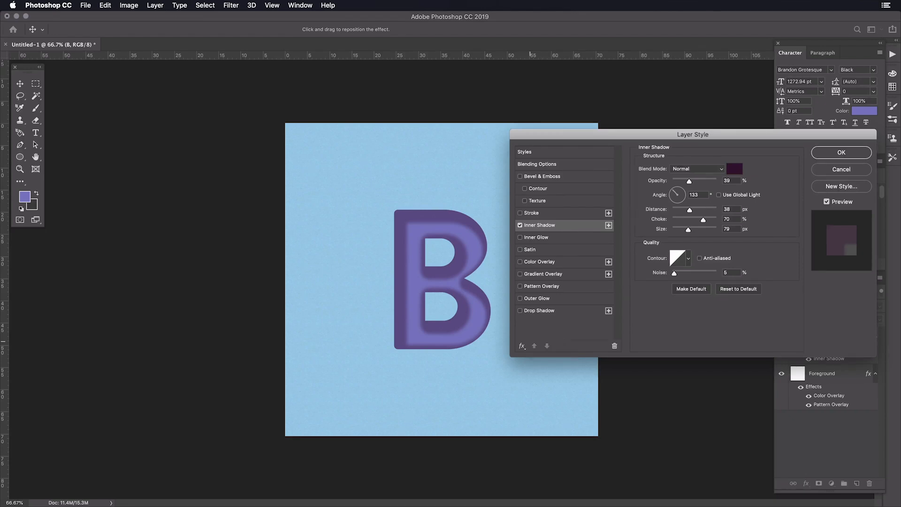
Set the Inner Shadow to Multiply blend mode at 60% opacity and enable Use Global Light
{"action": "left_click", "coordinate": [709, 170]}
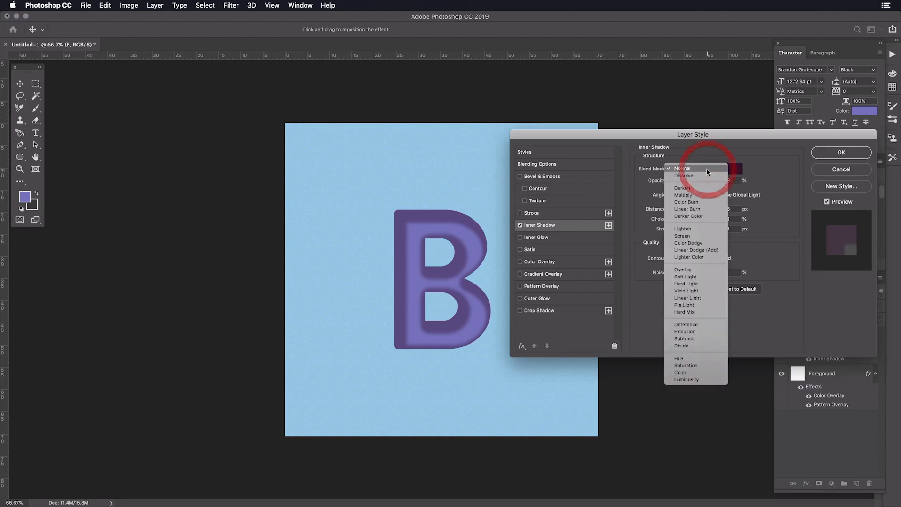
{"action": "left_click", "coordinate": [706, 194]}
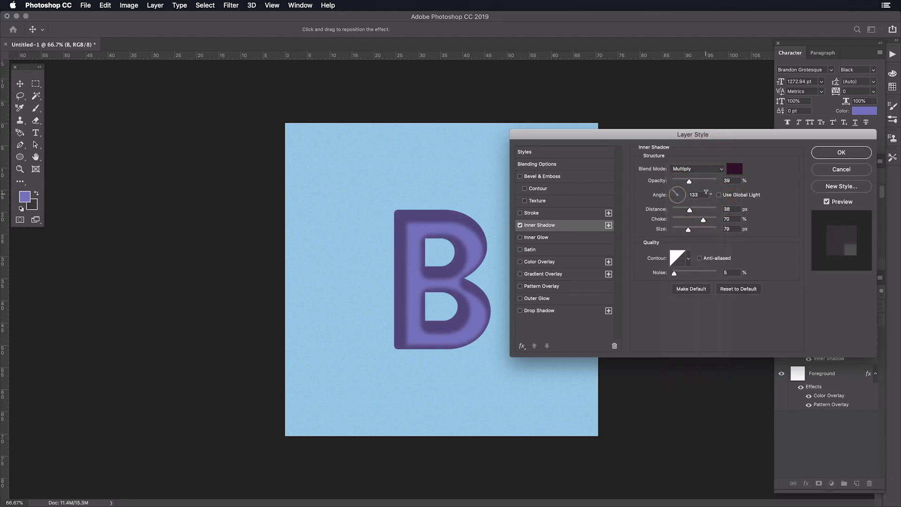
{"action": "double_click", "coordinate": [728, 180]}
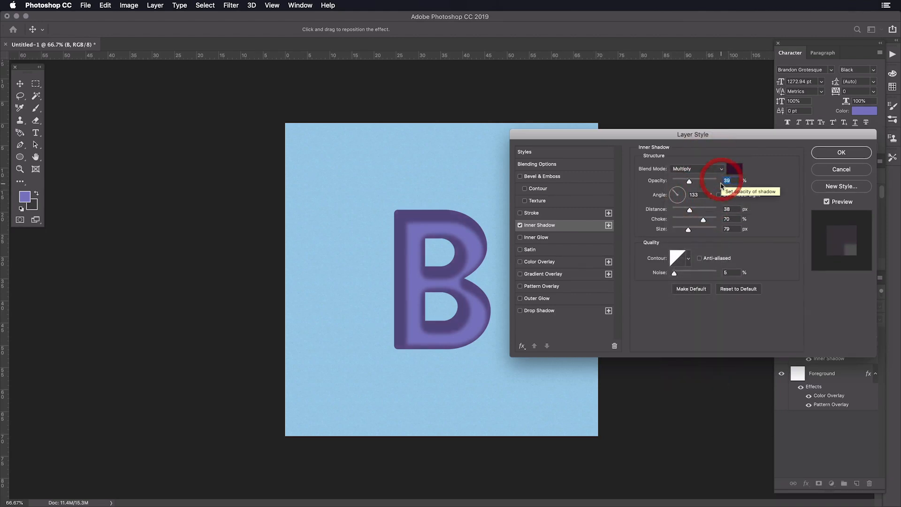
{"action": "type", "text": "60"}
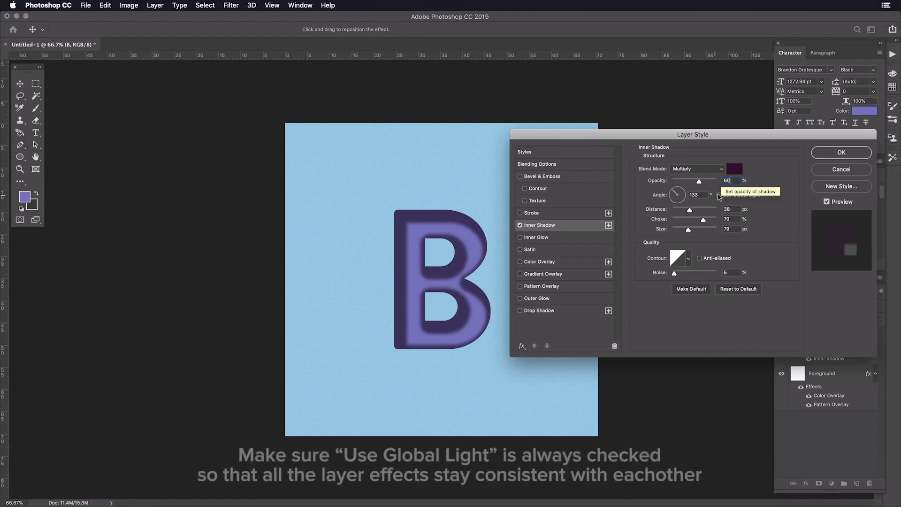
{"action": "left_click", "coordinate": [718, 195]}
{"action": "key", "text": "Tab"}
{"action": "key", "text": "Tab"}
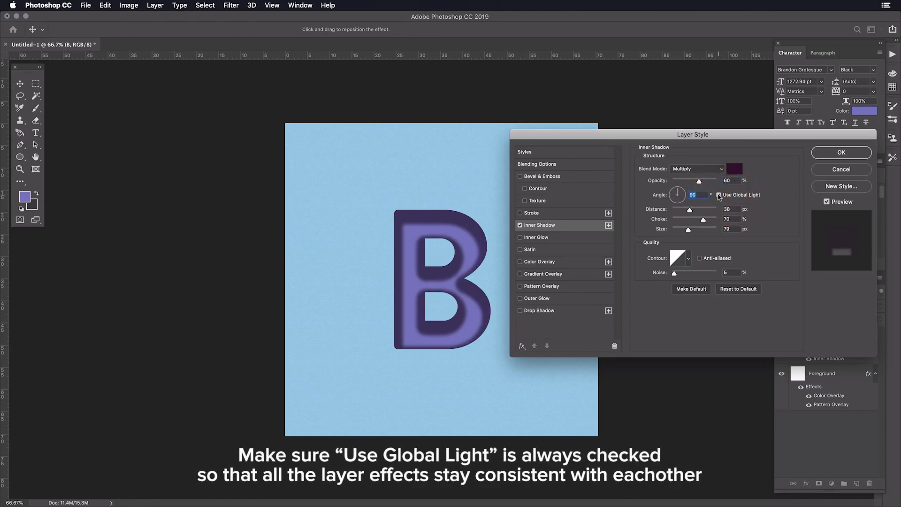
Set the Inner Shadow's distance to 8 px, choke to 0% and size to 15 px
{"action": "type", "text": "8"}
{"action": "key", "text": "Tab"}
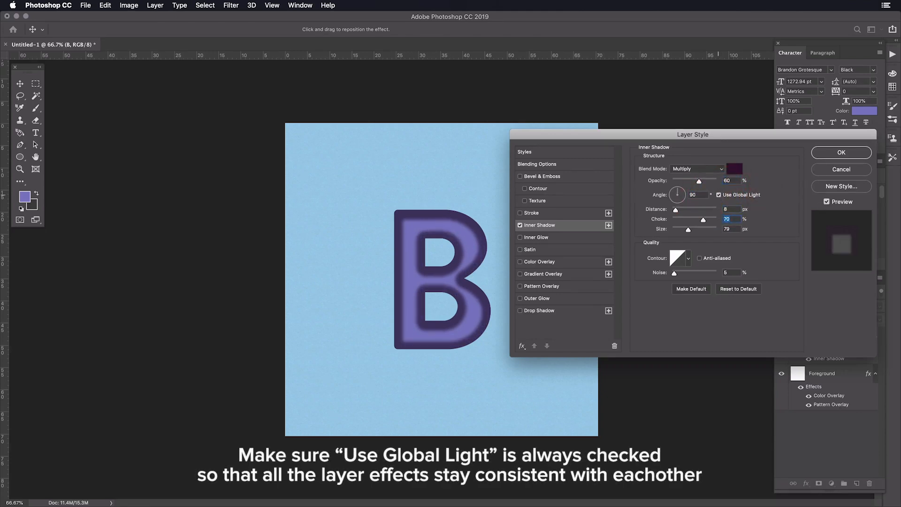
{"action": "type", "text": "0"}
{"action": "key", "text": "Tab"}
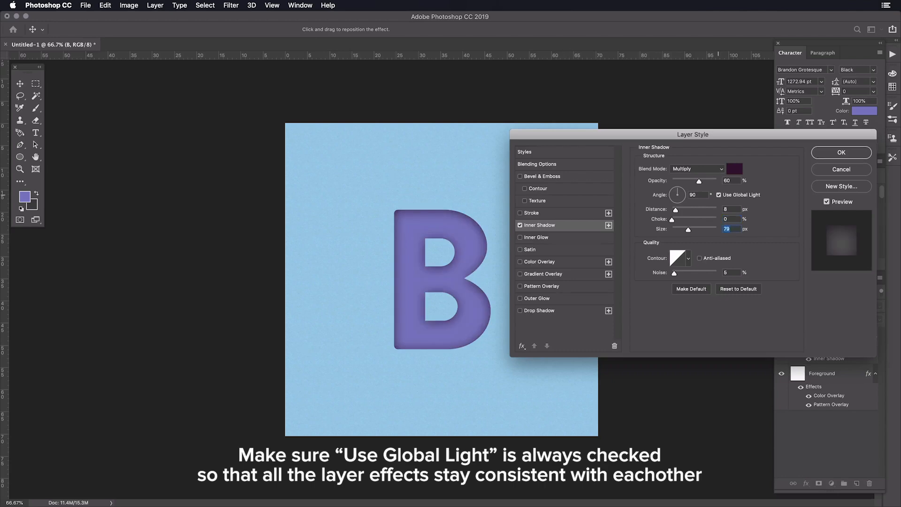
{"action": "type", "text": "15"}
{"action": "key", "text": "Tab"}
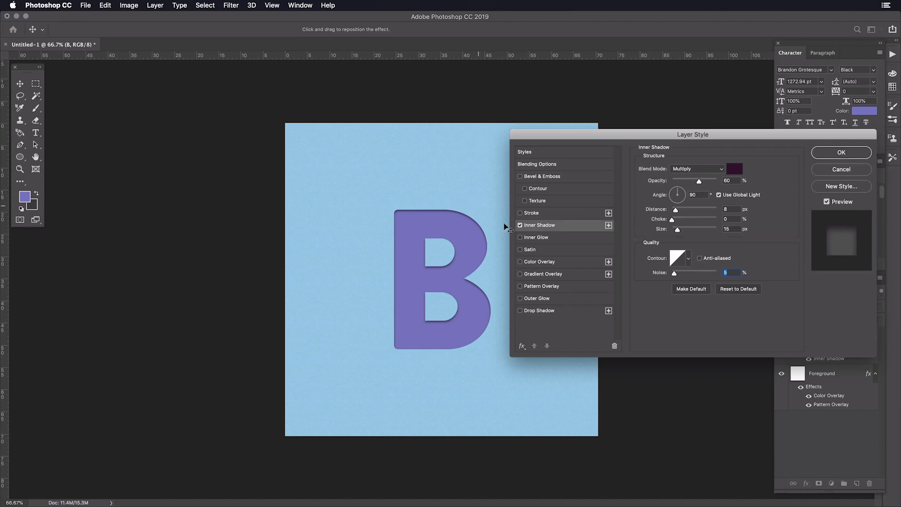
Enable the Pattern Overlay on the B layer and add an Outer Glow with 50% opacity and 3 px size
{"action": "left_click", "coordinate": [541, 287]}
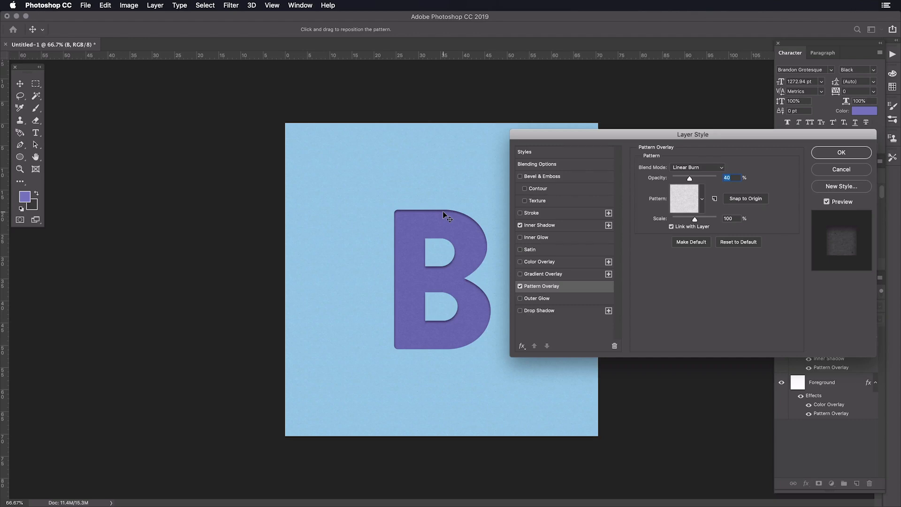
{"action": "left_click", "coordinate": [531, 299]}
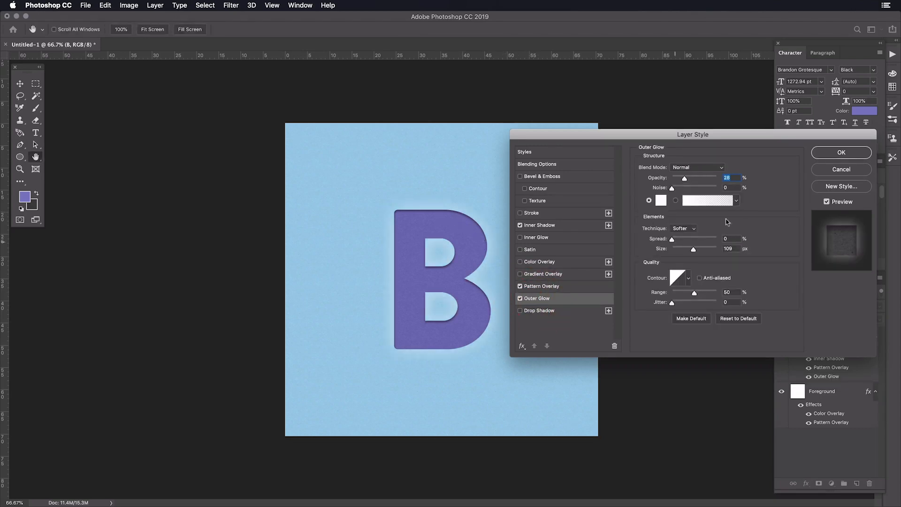
{"action": "type", "text": "50"}
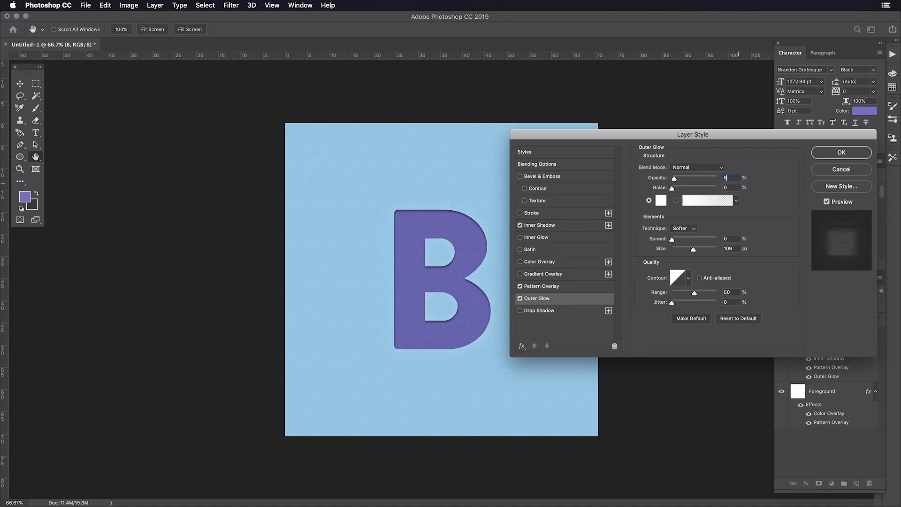
{"action": "key", "text": "Tab"}
{"action": "key", "text": "Tab"}
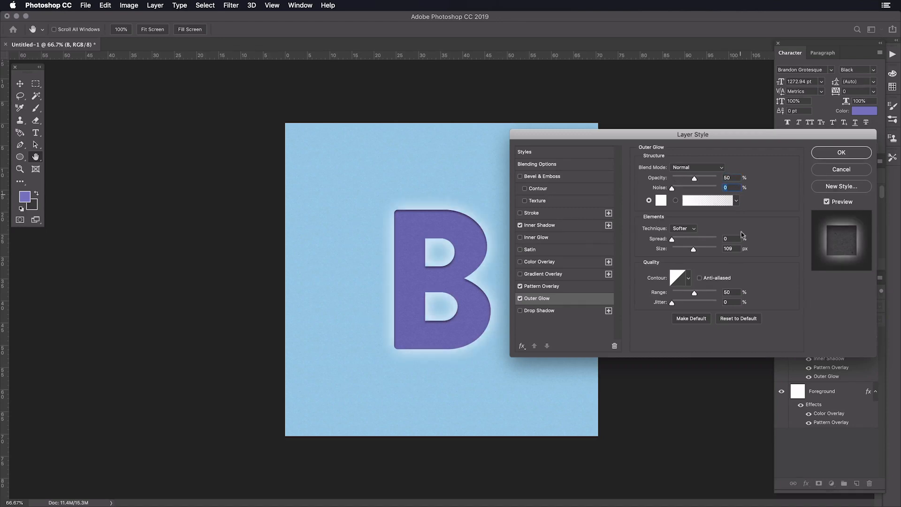
{"action": "type", "text": "3"}
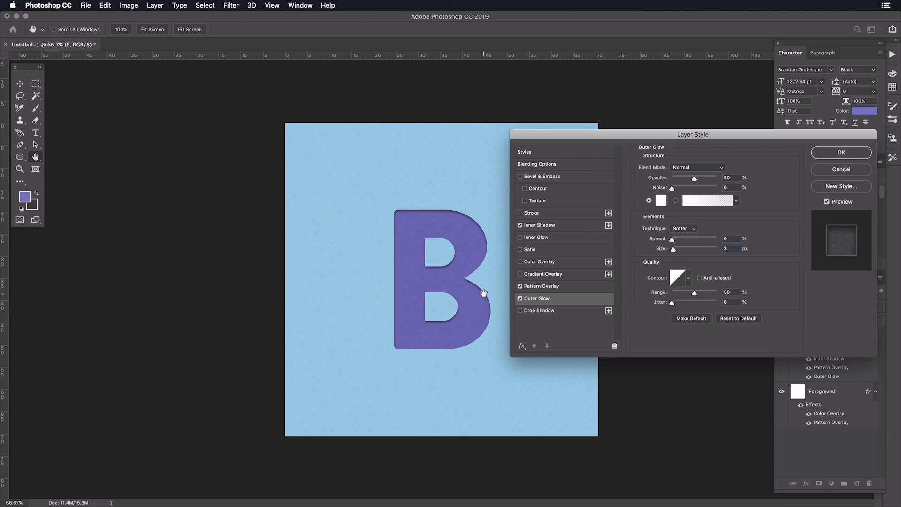
Add an Outer Bevel with 75% depth, Up direction, 45 px size, 0 px soften and Use Global Light enabled
{"action": "left_click", "coordinate": [577, 177]}
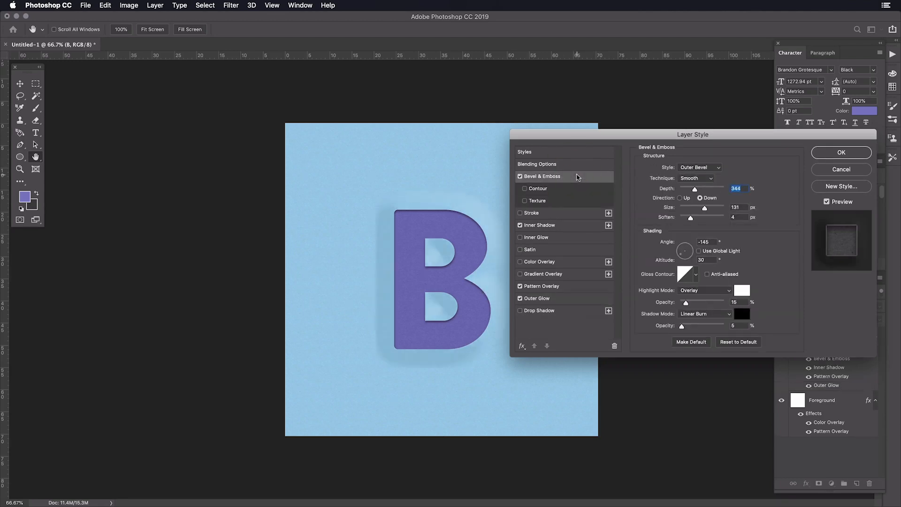
{"action": "type", "text": "75"}
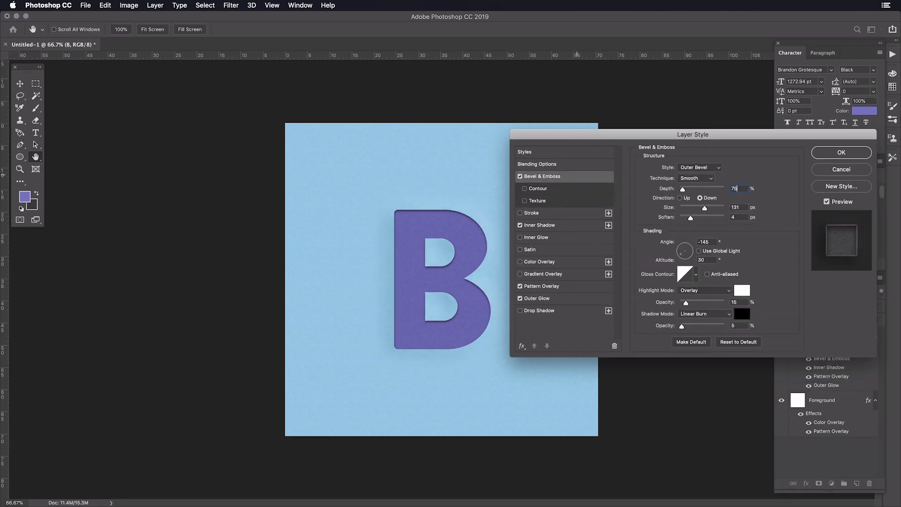
{"action": "key", "text": "Tab"}
{"action": "type", "text": "45"}
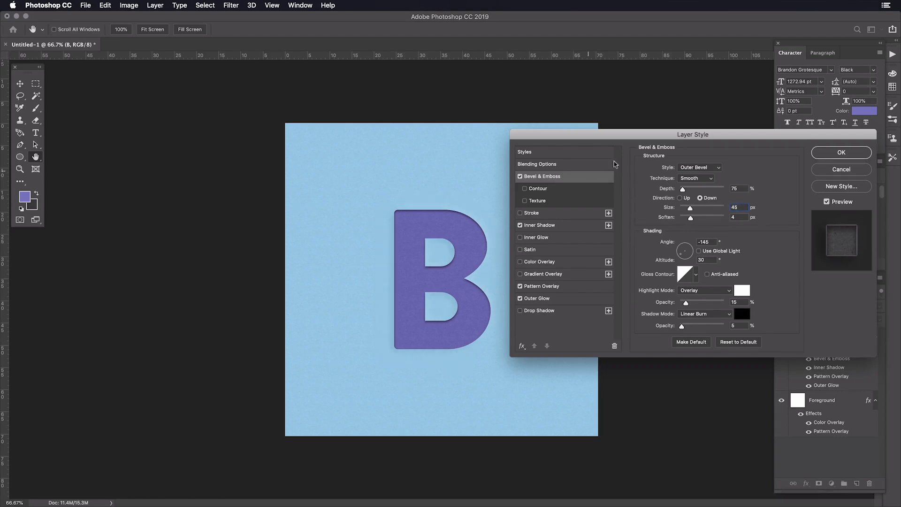
{"action": "left_click", "coordinate": [680, 198]}
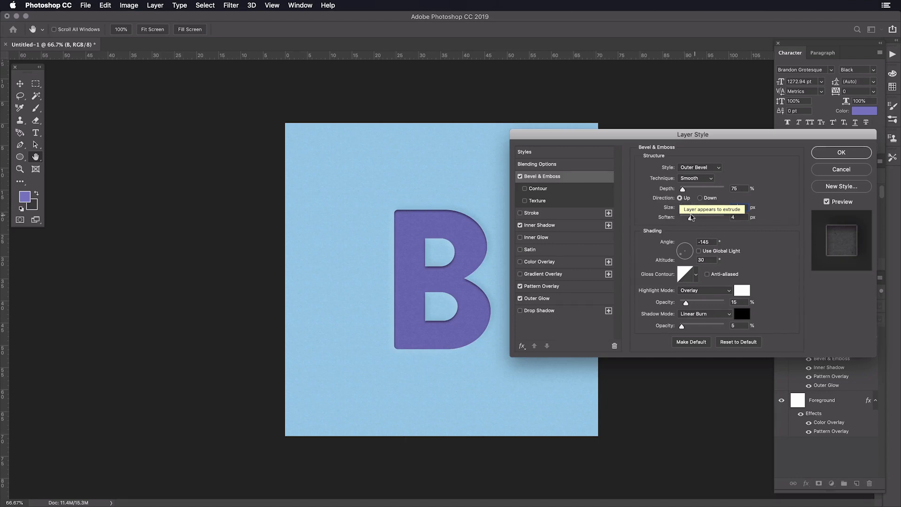
{"action": "left_click_drag", "start_coordinate": [690, 219], "coordinate": [667, 218]}
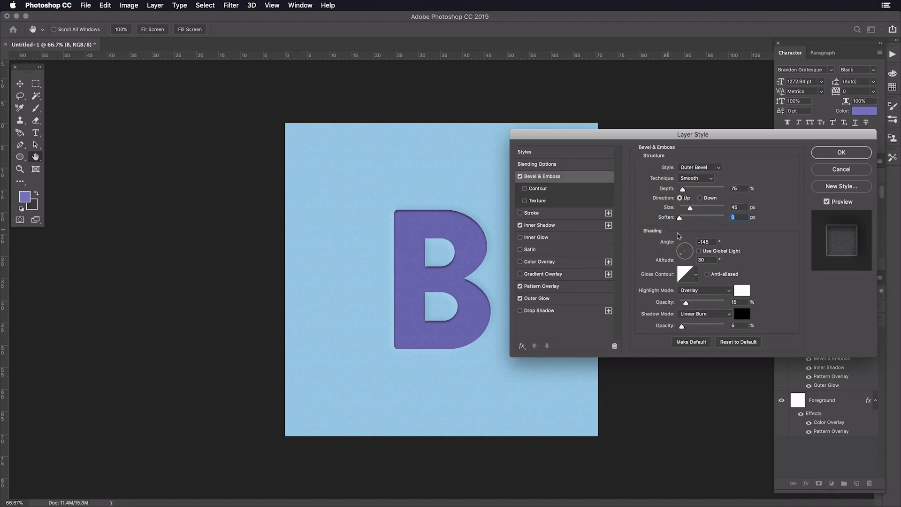
{"action": "left_click", "coordinate": [698, 251]}
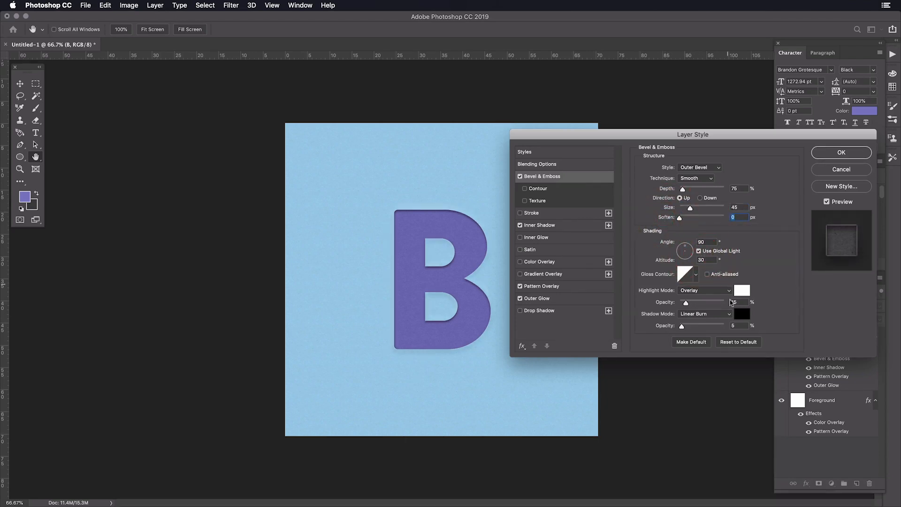
Set the B layer's bevel highlight opacity to 24% and apply the layer style
{"action": "left_click", "coordinate": [732, 301]}
{"action": "type", "text": "24"}
{"action": "left_click", "coordinate": [841, 153]}
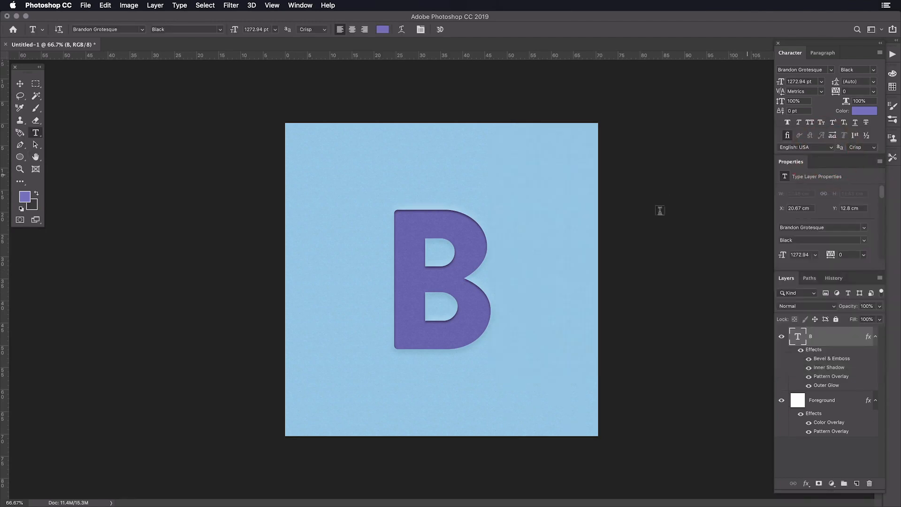
Create a new empty layer above the B layer
{"action": "left_click", "coordinate": [443, 268], "text": "super"}
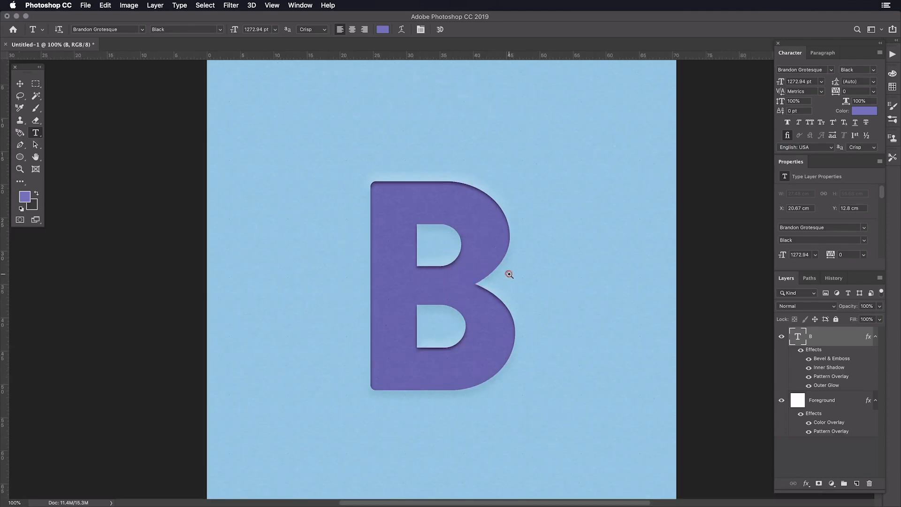
{"action": "left_click", "coordinate": [509, 273], "text": "super"}
{"action": "left_click_drag", "start_coordinate": [514, 274], "coordinate": [550, 252]}
{"action": "key", "text": "super+r"}
{"action": "left_click", "coordinate": [608, 254], "text": "alt+super"}
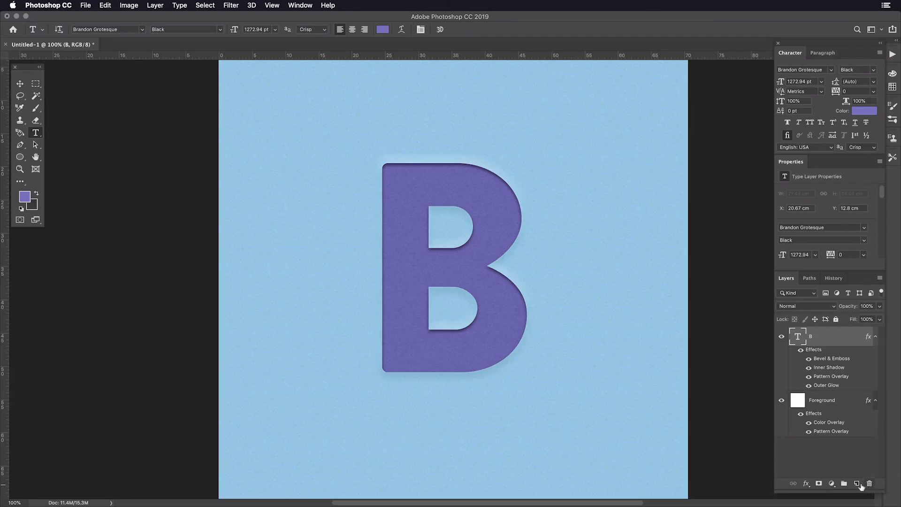
{"action": "left_click", "coordinate": [857, 484]}
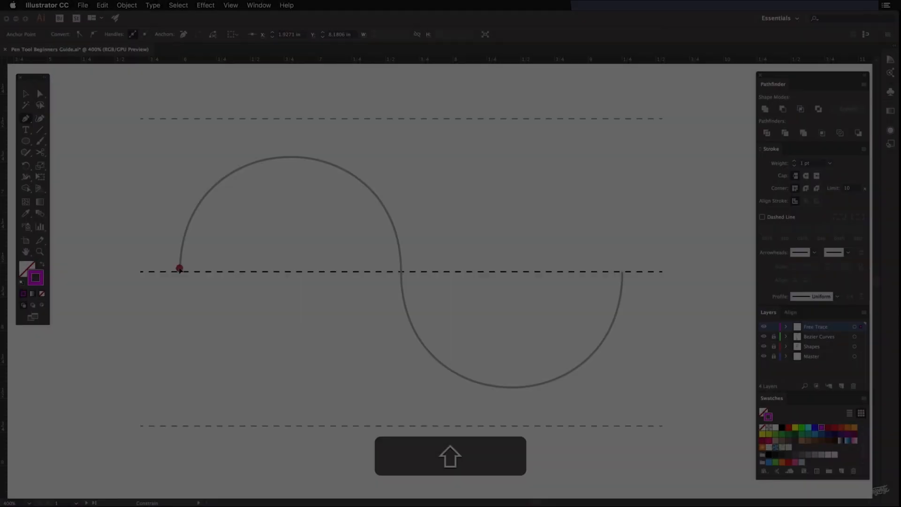
Switch to Illustrator and trace the grey wave curve with the Pen tool, extending vertical handles to the outer dashed guides
{"action": "left_click_drag", "start_coordinate": [180, 271], "coordinate": [213, 121]}
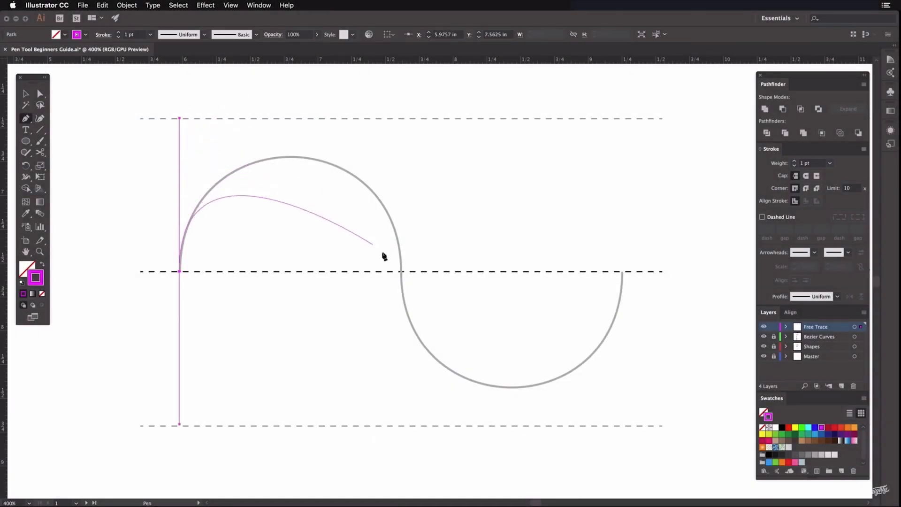
{"action": "left_click_drag", "start_coordinate": [401, 271], "coordinate": [400, 425]}
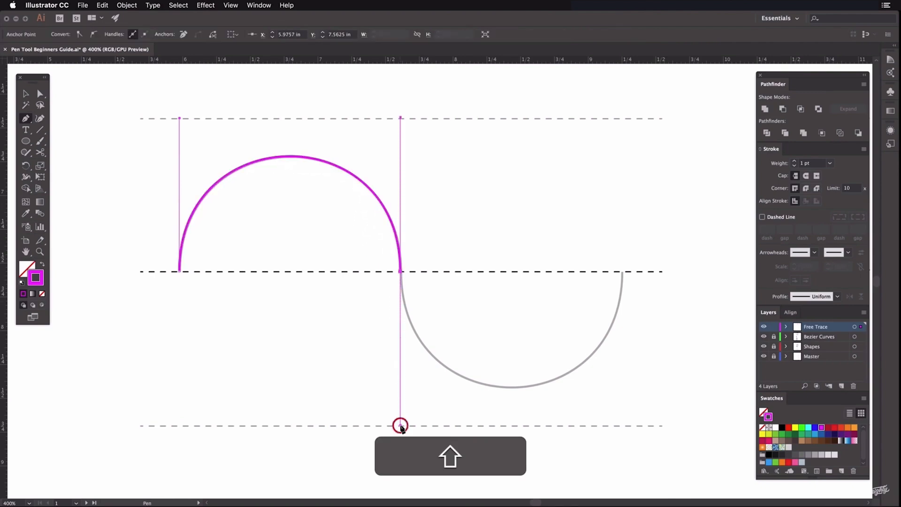
{"action": "key", "text": "space"}
{"action": "left_click_drag", "start_coordinate": [578, 332], "coordinate": [459, 358]}
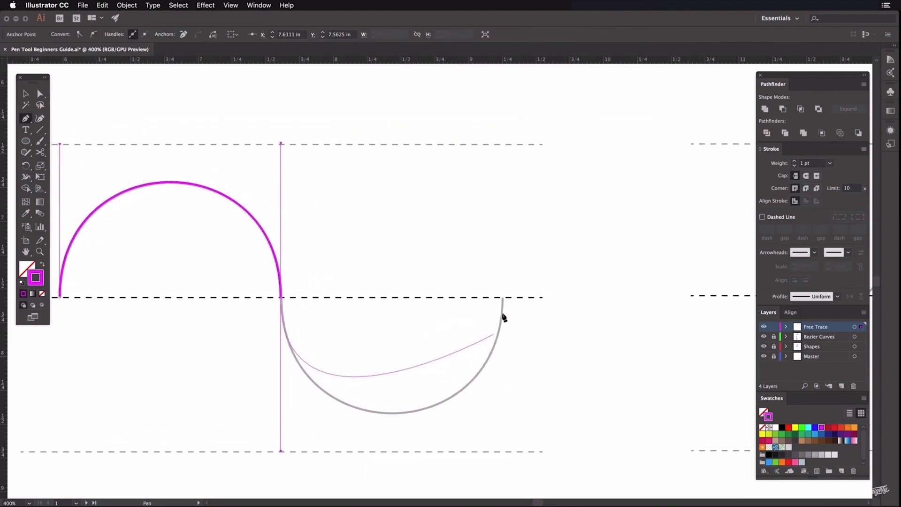
{"action": "left_click_drag", "start_coordinate": [502, 297], "coordinate": [505, 143]}
{"action": "left_click", "coordinate": [538, 237]}
{"action": "left_click_drag", "start_coordinate": [506, 321], "coordinate": [501, 398]}
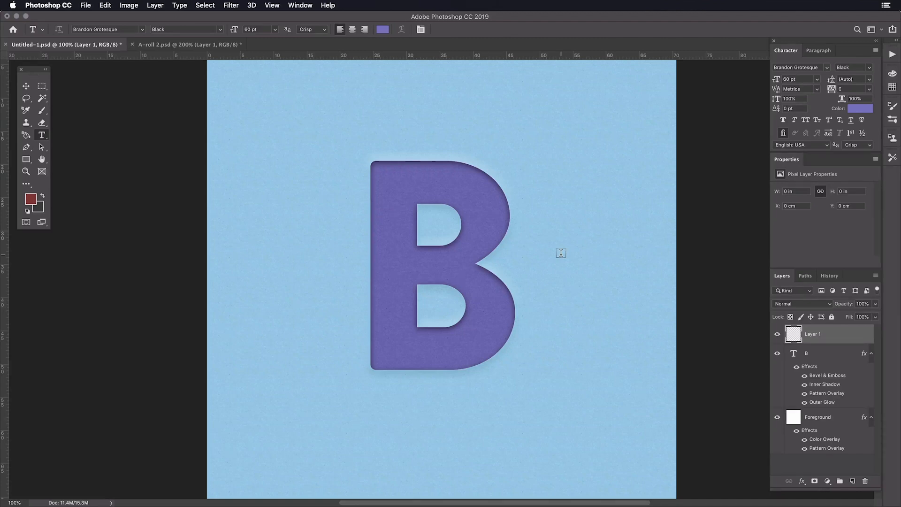
In Photoshop, lasso a wavy shape over the upper part of the B and fill it with color f0bdeb on Layer 1
{"action": "key", "text": "l"}
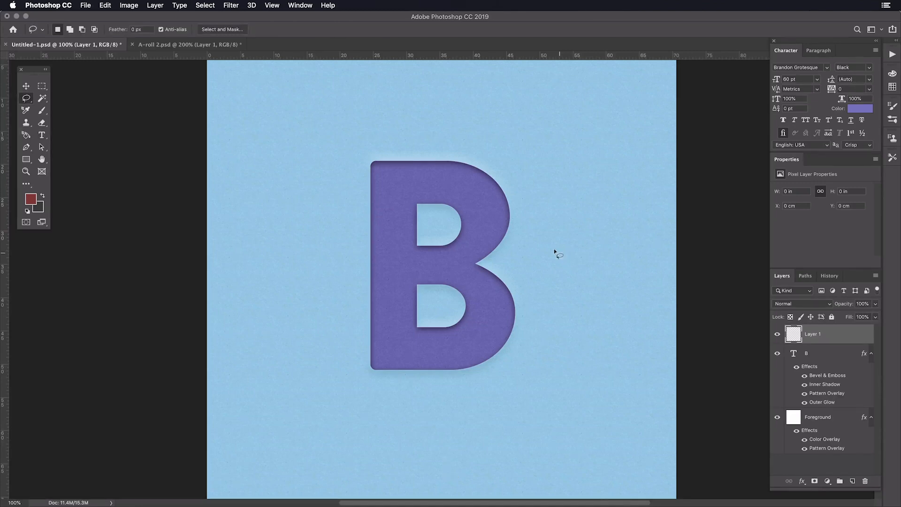
{"action": "mouse_move", "coordinate": [363, 232]}
{"action": "left_mouse_down"}
{"action": "mouse_move", "coordinate": [428, 229]}
{"action": "mouse_move", "coordinate": [469, 194]}
{"action": "mouse_move", "coordinate": [484, 192]}
{"action": "mouse_move", "coordinate": [498, 214]}
{"action": "mouse_move", "coordinate": [481, 252]}
{"action": "mouse_move", "coordinate": [503, 262]}
{"action": "mouse_move", "coordinate": [522, 250]}
{"action": "mouse_move", "coordinate": [532, 211]}
{"action": "mouse_move", "coordinate": [519, 170]}
{"action": "mouse_move", "coordinate": [489, 140]}
{"action": "mouse_move", "coordinate": [443, 122]}
{"action": "mouse_move", "coordinate": [384, 129]}
{"action": "mouse_move", "coordinate": [363, 143]}
{"action": "mouse_move", "coordinate": [342, 187]}
{"action": "mouse_move", "coordinate": [362, 232]}
{"action": "left_mouse_up"}
{"action": "key", "text": "shift+BackSpace"}
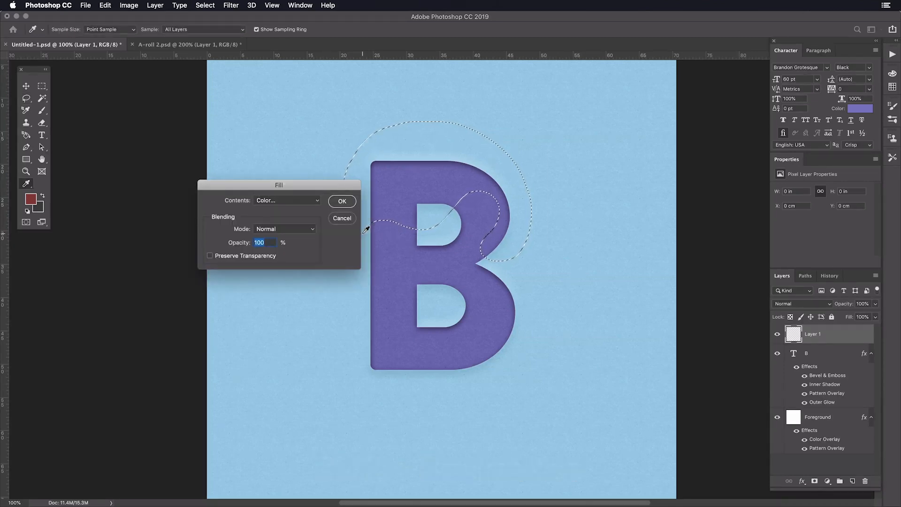
{"action": "left_click", "coordinate": [309, 200]}
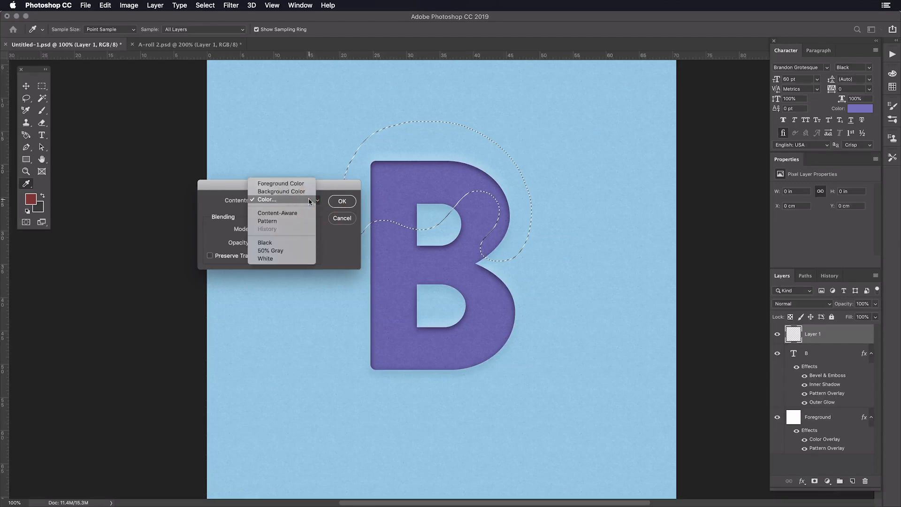
{"action": "left_click", "coordinate": [309, 199]}
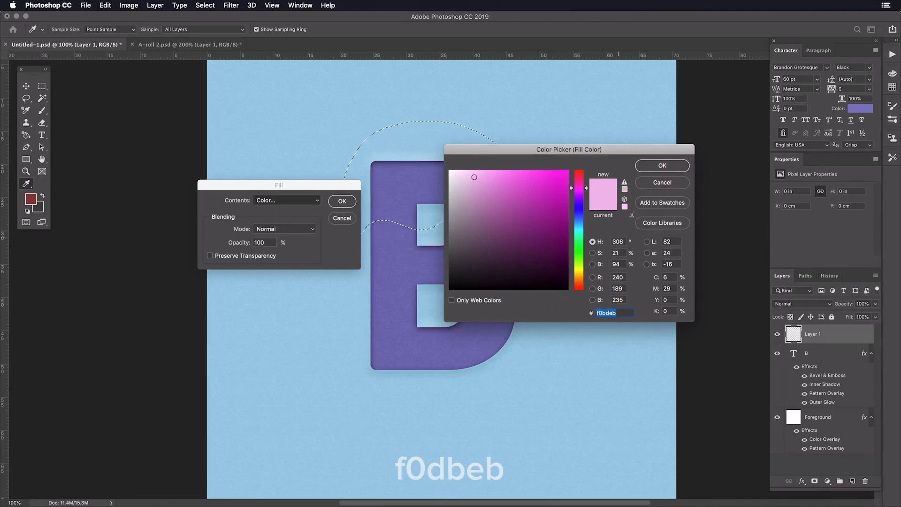
{"action": "left_click", "coordinate": [655, 165]}
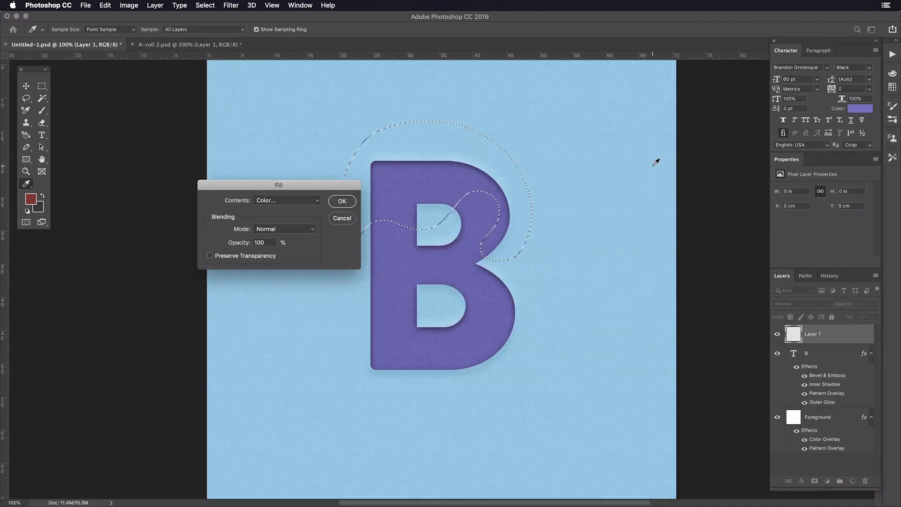
{"action": "left_click", "coordinate": [342, 201]}
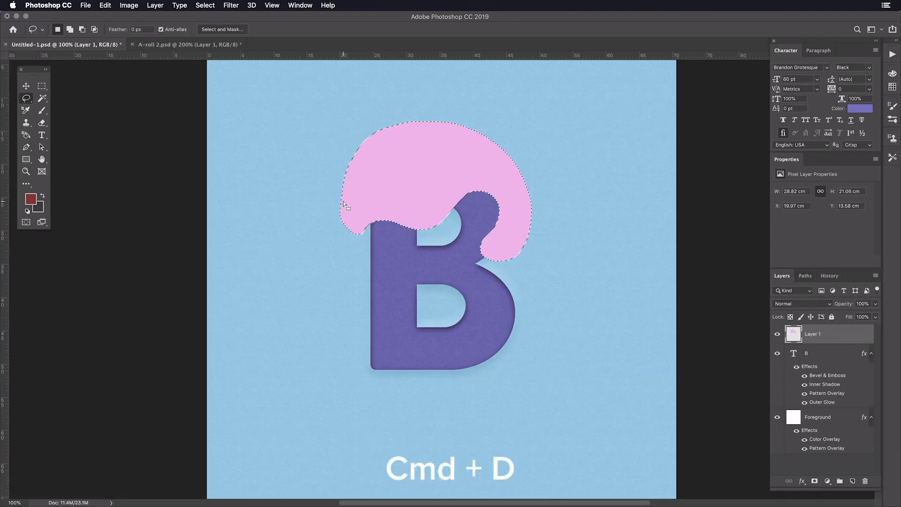
Clear the selection and clip the pink shape's layer to the B layer
{"action": "key", "text": "super+d"}
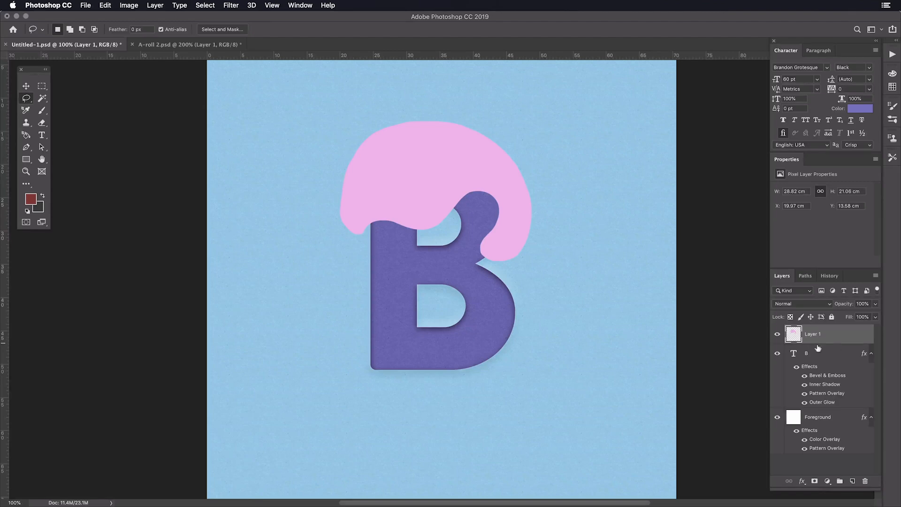
{"action": "right_click", "coordinate": [835, 342]}
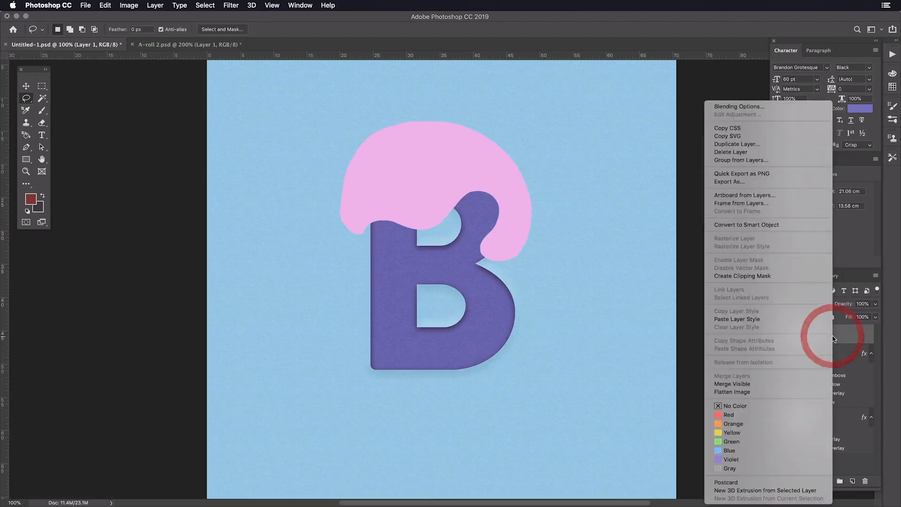
{"action": "left_click", "coordinate": [781, 277]}
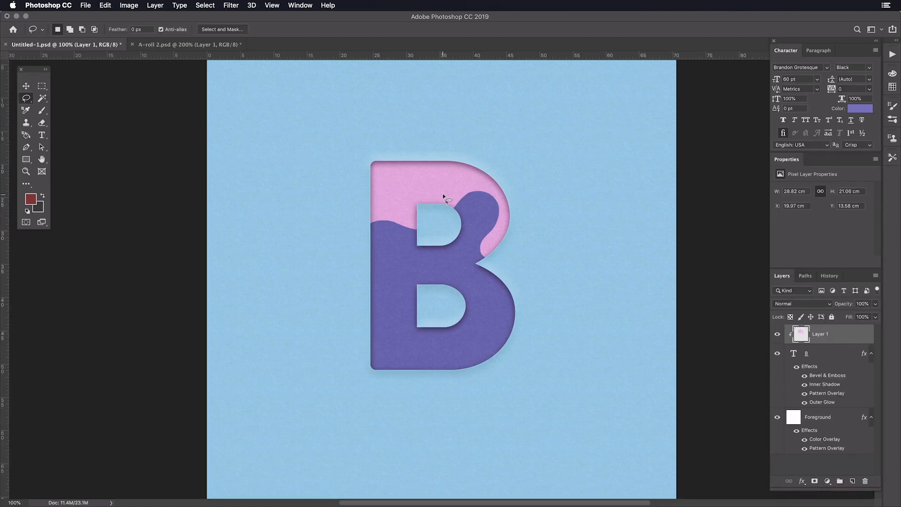
Add a Bevel & Emboss to the pink layer with 75% depth, 45 px size, 0 px soften and Use Global Light enabled
{"action": "left_click", "coordinate": [803, 481]}
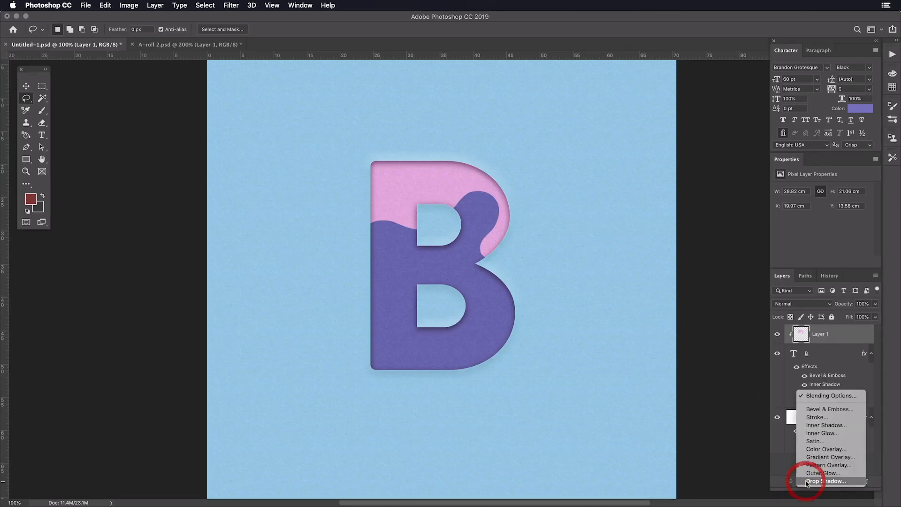
{"action": "left_click", "coordinate": [805, 397]}
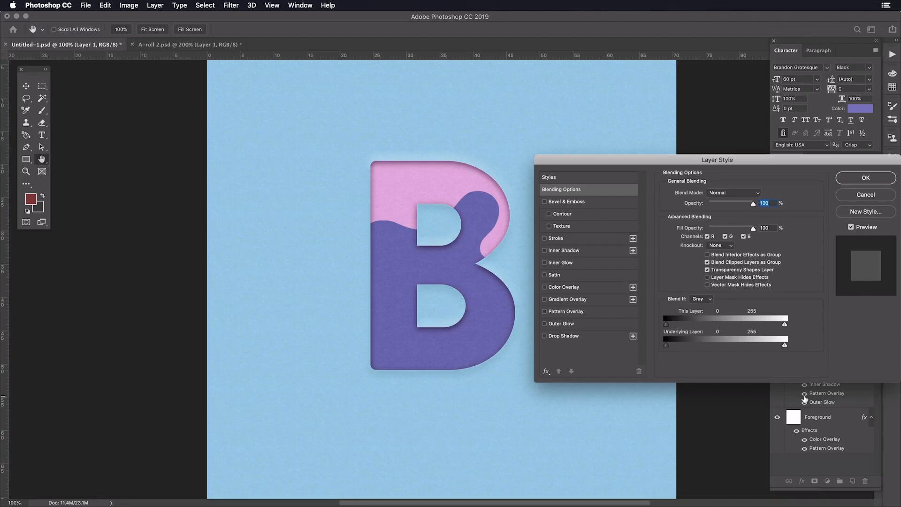
{"action": "left_click", "coordinate": [598, 207]}
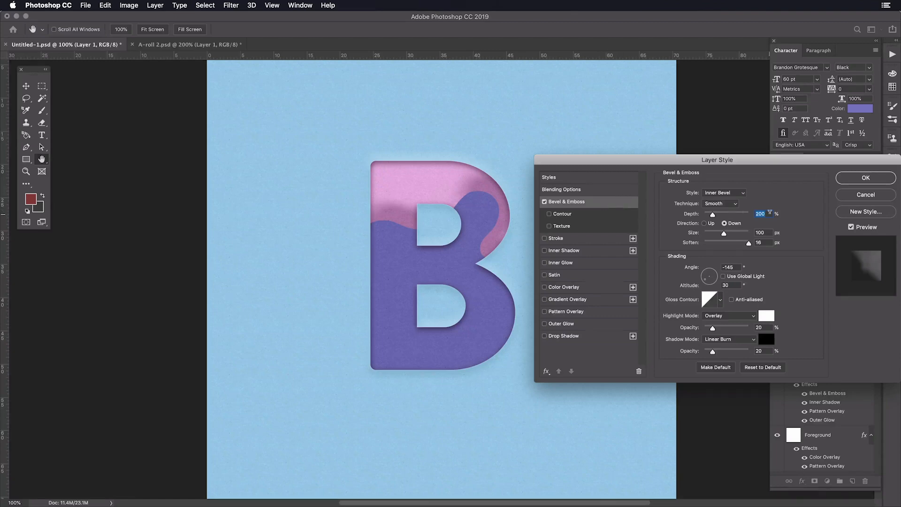
{"action": "type", "text": "75"}
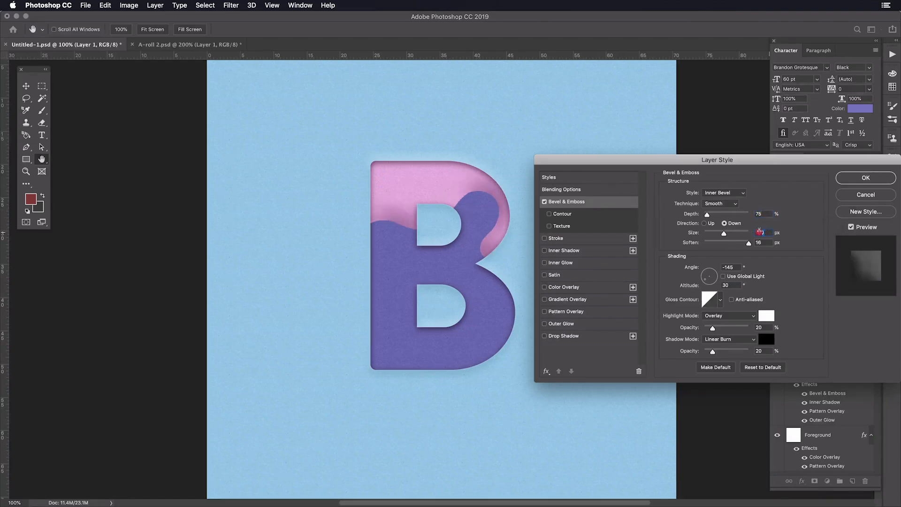
{"action": "left_click", "coordinate": [753, 231]}
{"action": "type", "text": "45"}
{"action": "key", "text": "Tab"}
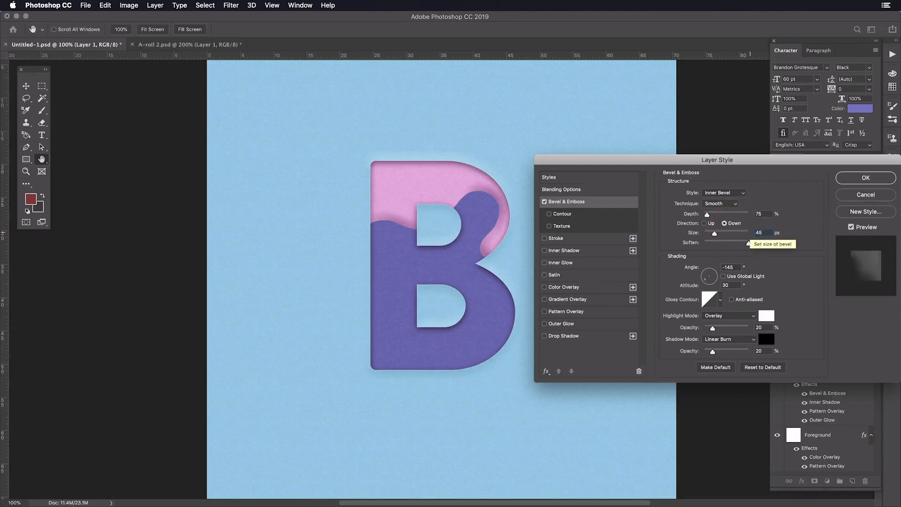
{"action": "type", "text": "0"}
{"action": "left_click", "coordinate": [723, 276]}
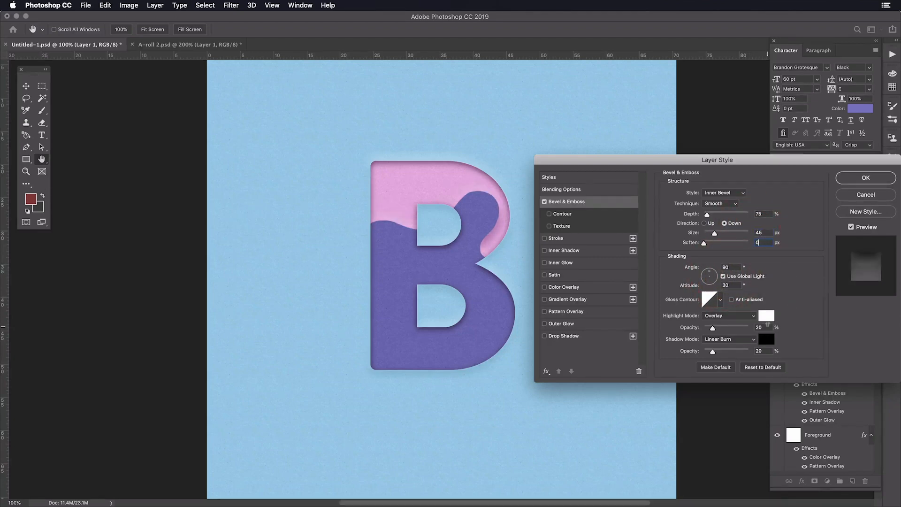
Set the pink layer's bevel highlight opacity to 15% and shadow opacity to 5%
{"action": "left_click", "coordinate": [752, 328]}
{"action": "type", "text": "15"}
{"action": "key", "text": "Tab"}
{"action": "type", "text": "5"}
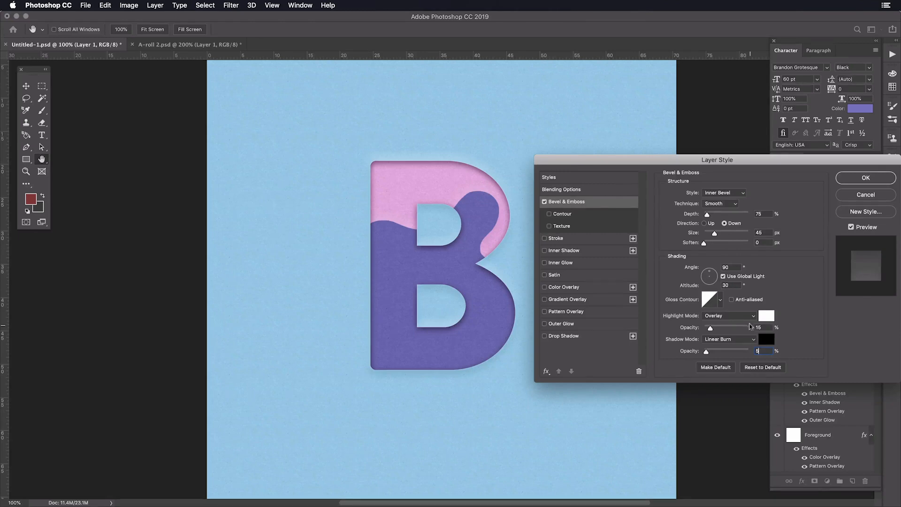
Add an Inner Glow to the pink layer with 50% opacity, 0% choke, 3 px size and 50% range
{"action": "left_click", "coordinate": [614, 263]}
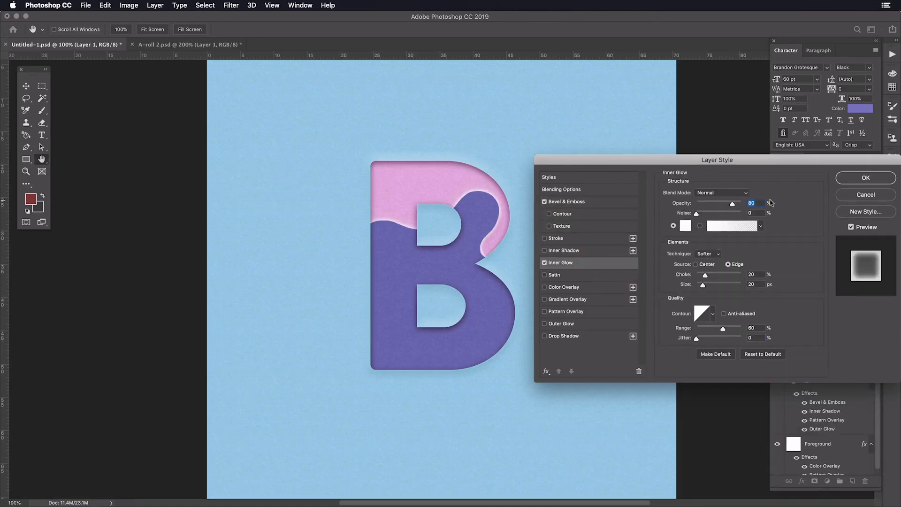
{"action": "type", "text": "50"}
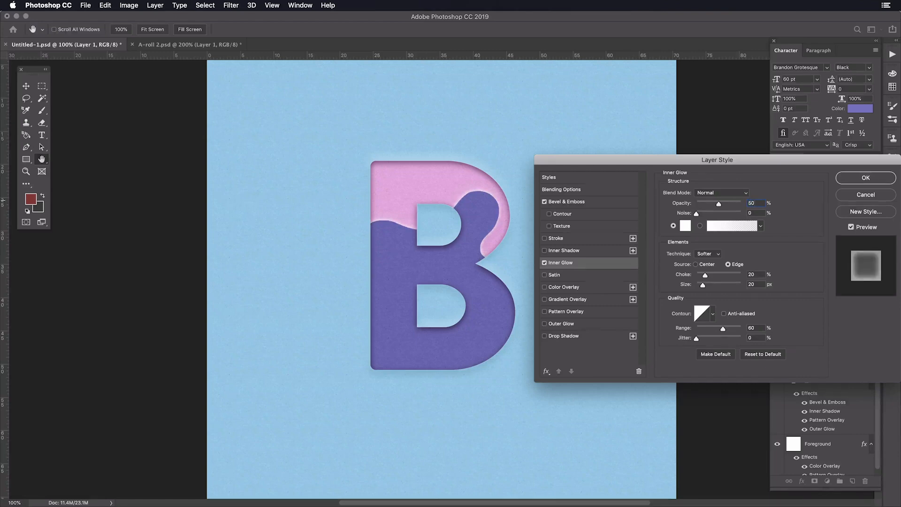
{"action": "left_click", "coordinate": [737, 270]}
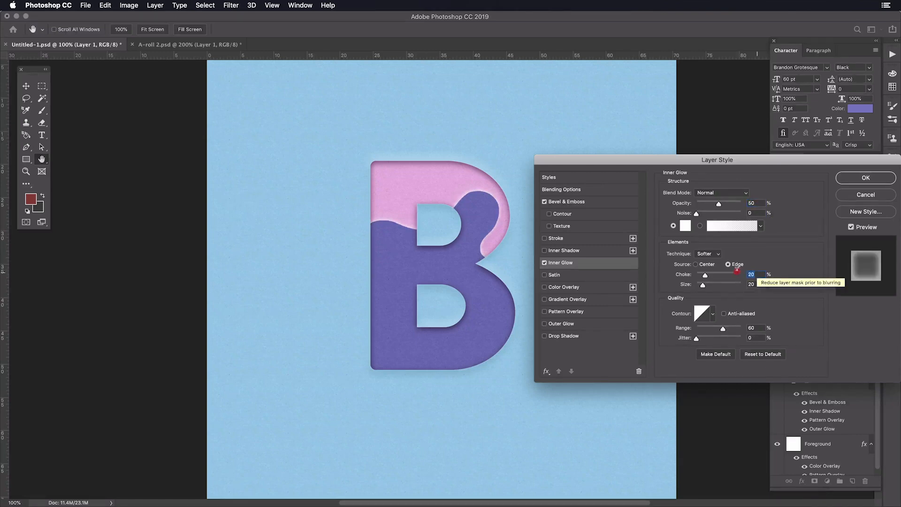
{"action": "type", "text": "0"}
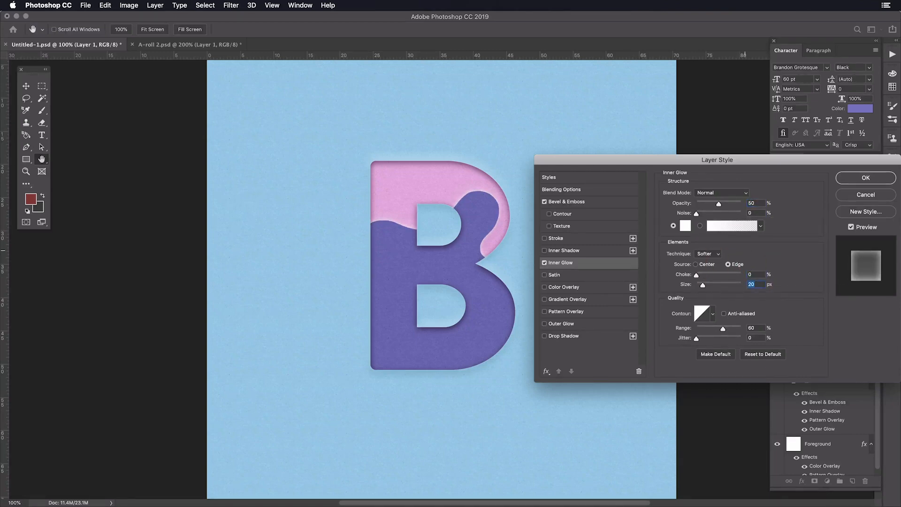
{"action": "type", "text": "3"}
{"action": "key", "text": "Tab"}
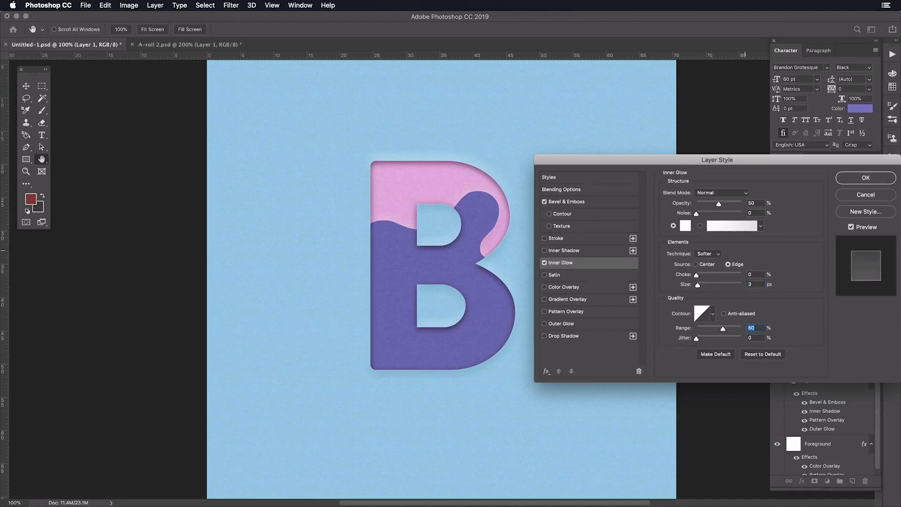
{"action": "type", "text": "50"}
Add a Drop Shadow to the pink layer using Multiply blending and the dark purple colour 350e31
{"action": "left_click", "coordinate": [606, 337]}
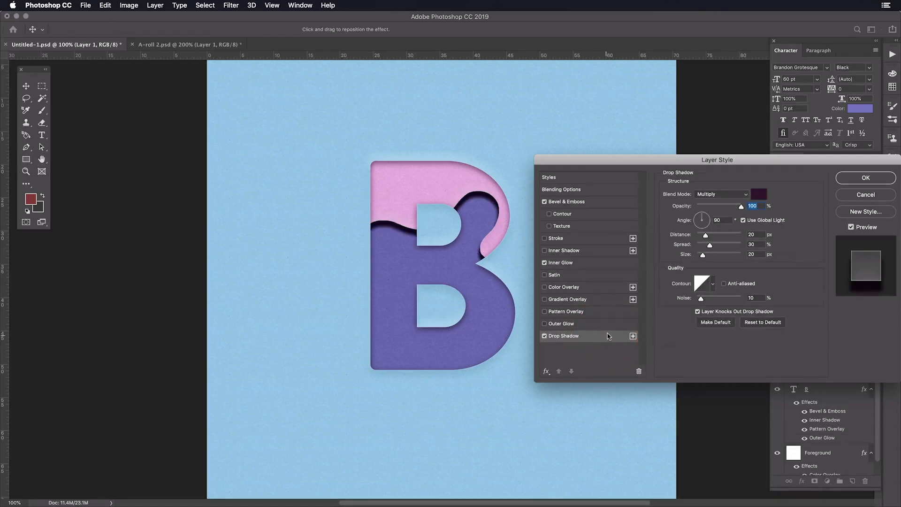
{"action": "left_click", "coordinate": [760, 196]}
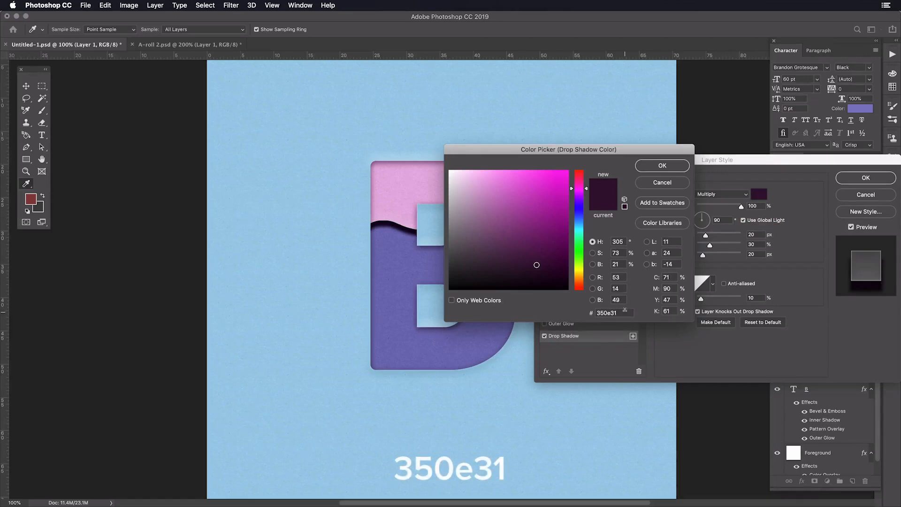
{"action": "left_click", "coordinate": [610, 313]}
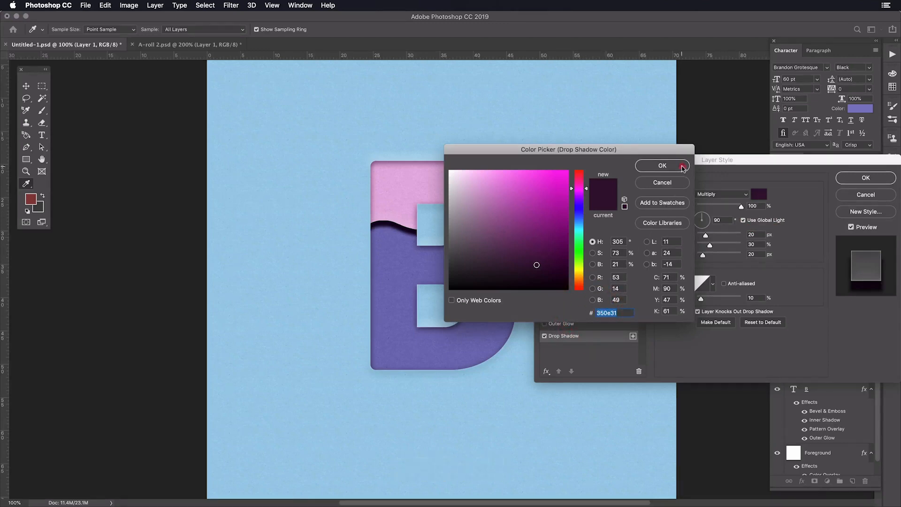
{"action": "left_click", "coordinate": [662, 166]}
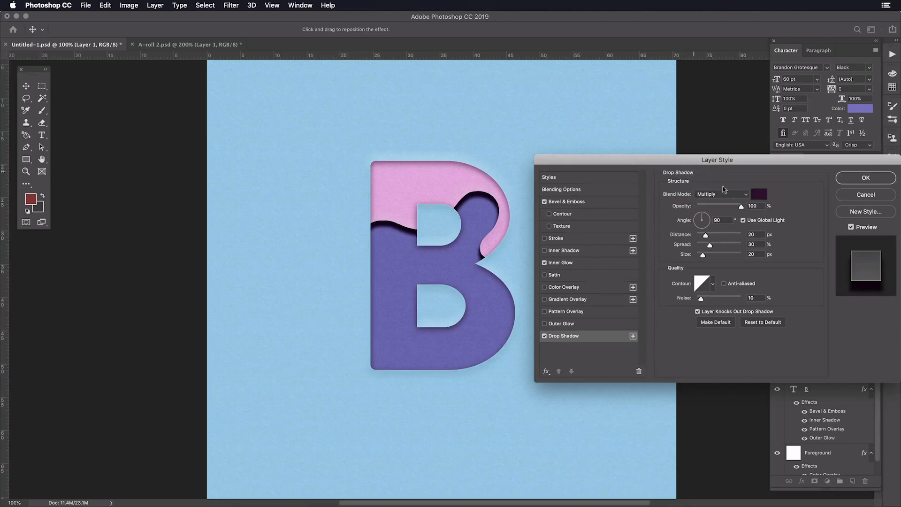
Set the pink layer's drop shadow to 60% opacity, 8 px distance, 0% spread and 5 px size, and apply the layer styles
{"action": "left_click", "coordinate": [746, 207]}
{"action": "type", "text": "60"}
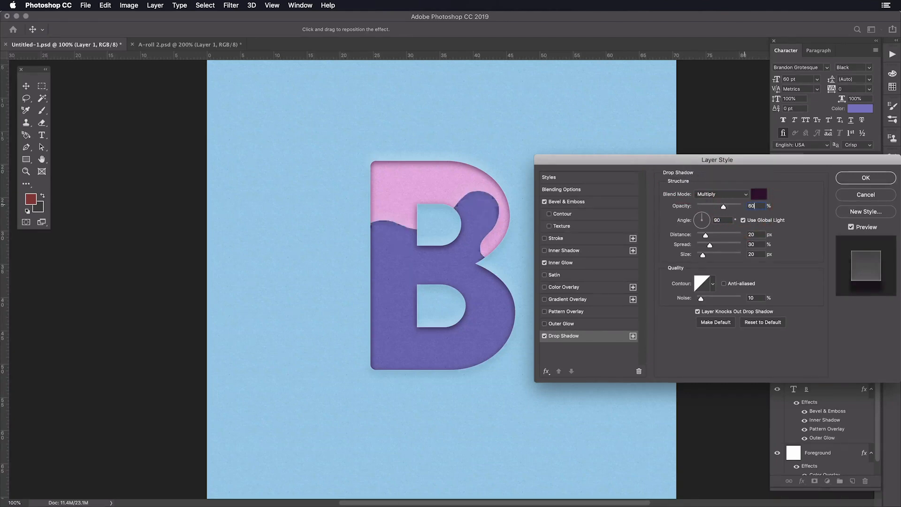
{"action": "key", "text": "Tab"}
{"action": "key", "text": "Tab"}
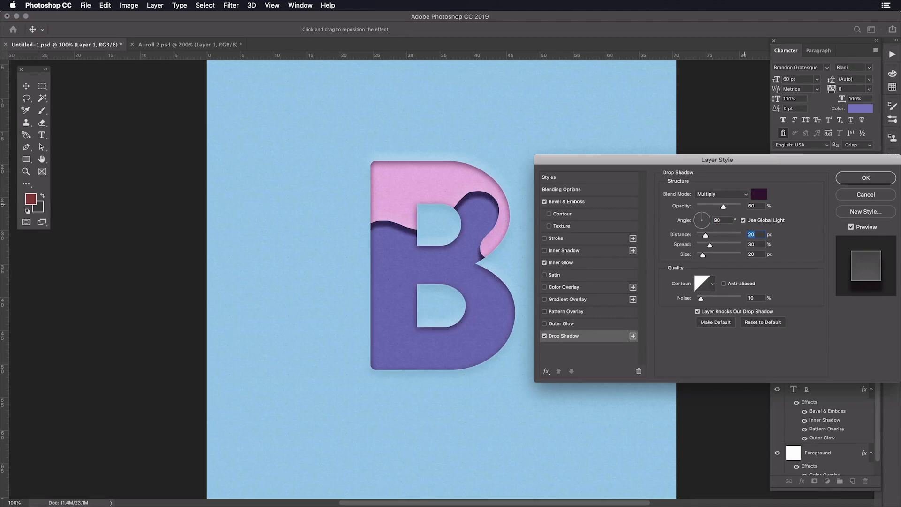
{"action": "type", "text": "8"}
{"action": "type", "text": "0"}
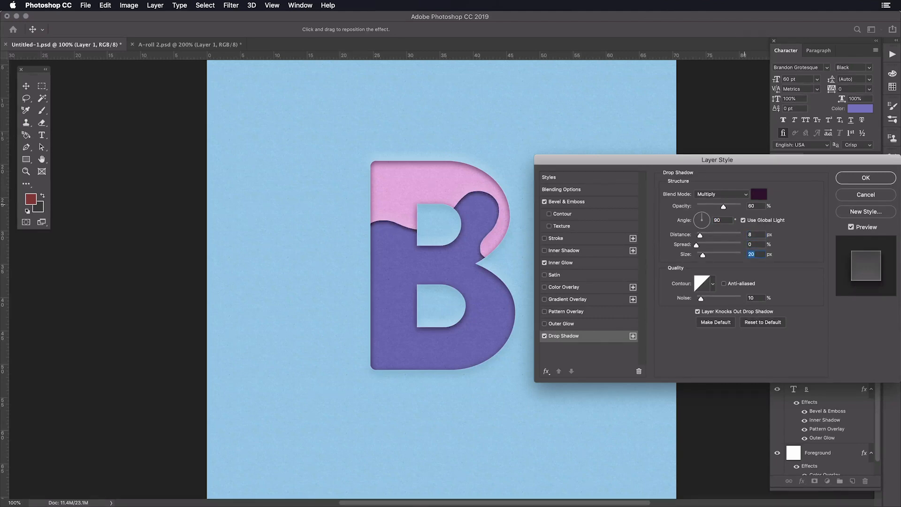
{"action": "key", "text": "Tab"}
{"action": "type", "text": "5"}
{"action": "left_click", "coordinate": [845, 181]}
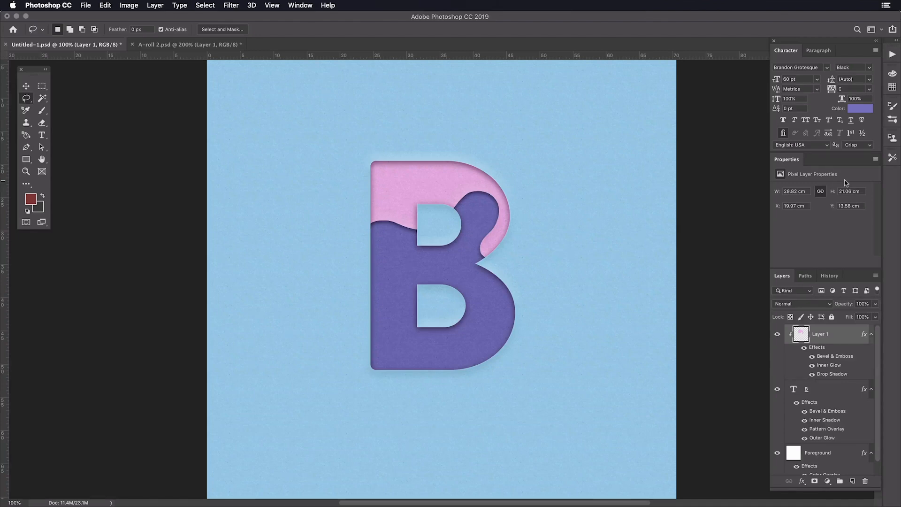
Free-transform the pink shape, enlarging it to about 29.3 × 21.4 cm and shifting it slightly up
{"action": "key", "text": "super+t"}
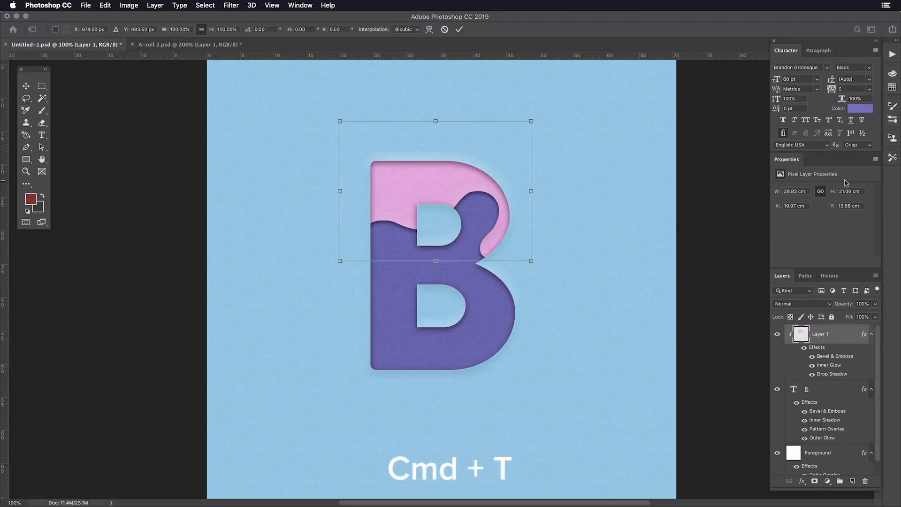
{"action": "left_click_drag", "start_coordinate": [530, 120], "coordinate": [507, 139]}
{"action": "key", "text": "Return"}
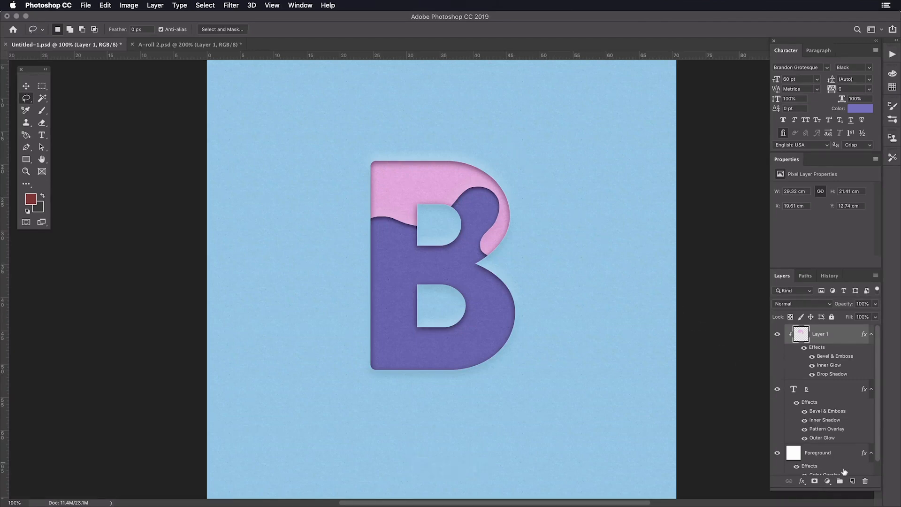
On a new layer, lasso a closed shape around the B's upper half with a wavy lower edge just below the pink shape
{"action": "left_click", "coordinate": [852, 481]}
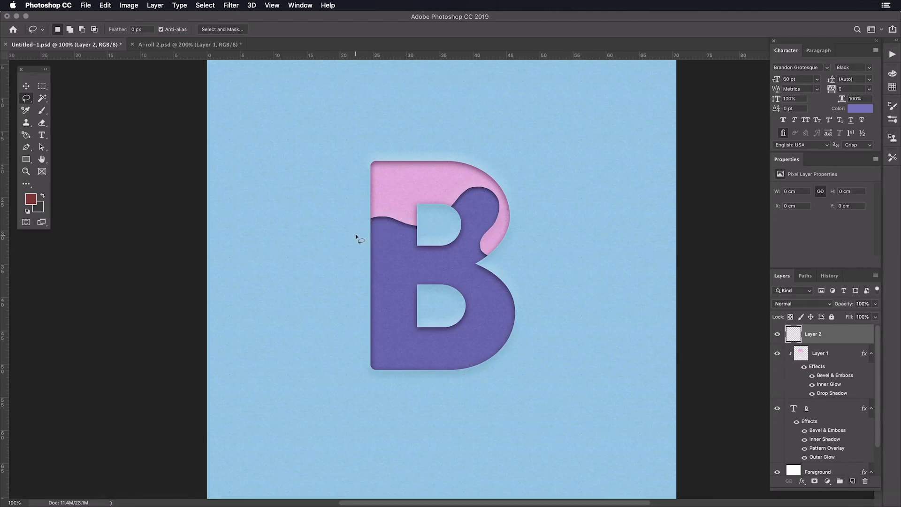
{"action": "mouse_move", "coordinate": [356, 234]}
{"action": "left_mouse_down"}
{"action": "mouse_move", "coordinate": [384, 227]}
{"action": "mouse_move", "coordinate": [406, 252]}
{"action": "mouse_move", "coordinate": [443, 235]}
{"action": "mouse_move", "coordinate": [466, 273]}
{"action": "mouse_move", "coordinate": [482, 280]}
{"action": "mouse_move", "coordinate": [517, 252]}
{"action": "mouse_move", "coordinate": [522, 209]}
{"action": "mouse_move", "coordinate": [506, 163]}
{"action": "mouse_move", "coordinate": [479, 146]}
{"action": "mouse_move", "coordinate": [423, 135]}
{"action": "mouse_move", "coordinate": [362, 153]}
{"action": "left_mouse_up"}
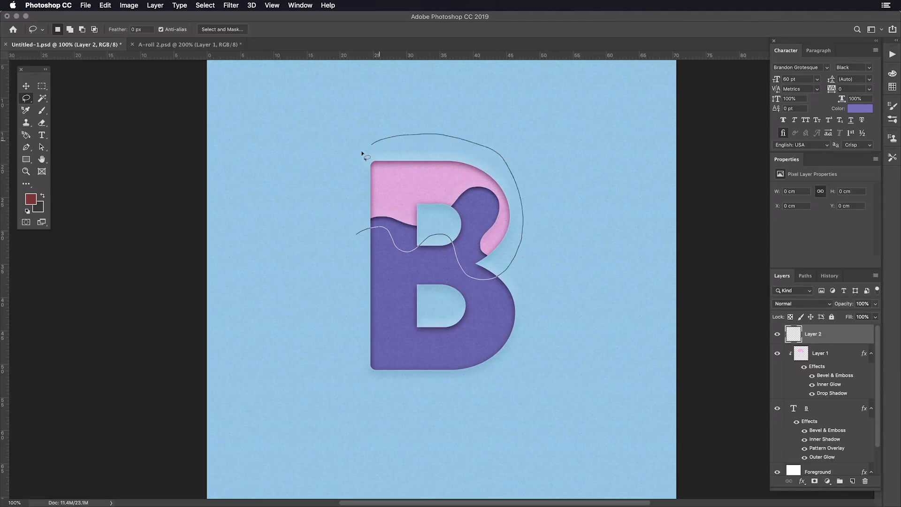
{"action": "left_click_drag", "start_coordinate": [352, 235], "coordinate": [353, 234]}
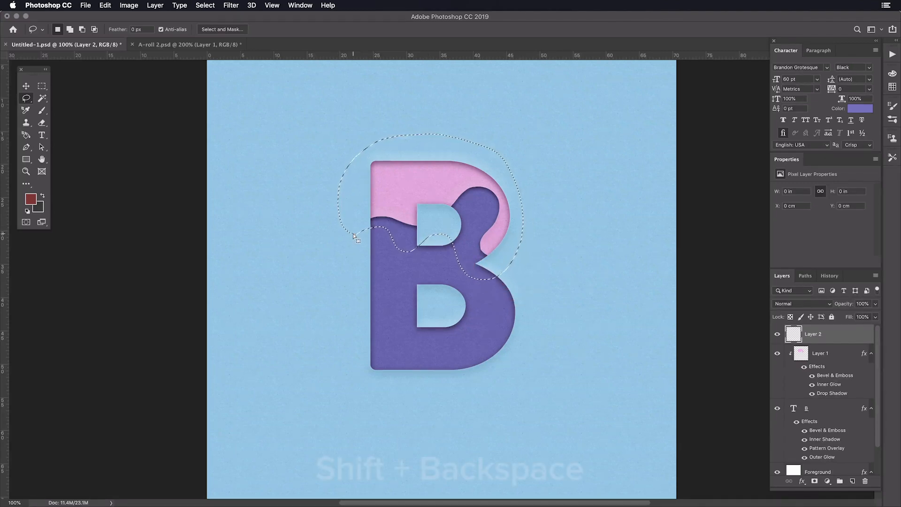
Fill the selection with colour e698de, deselect, and place the layer clipped between Layer 1 and the B layer
{"action": "key", "text": "shift+BackSpace"}
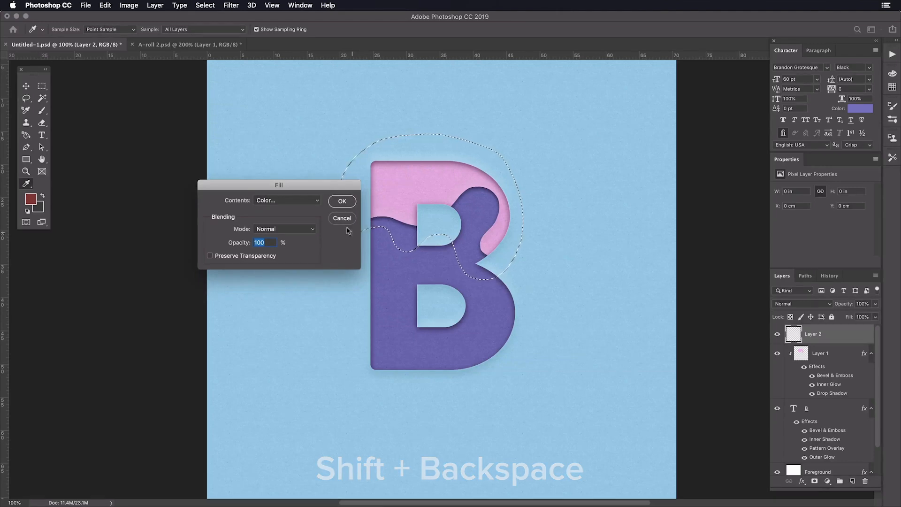
{"action": "left_click", "coordinate": [310, 200]}
{"action": "left_click", "coordinate": [309, 200]}
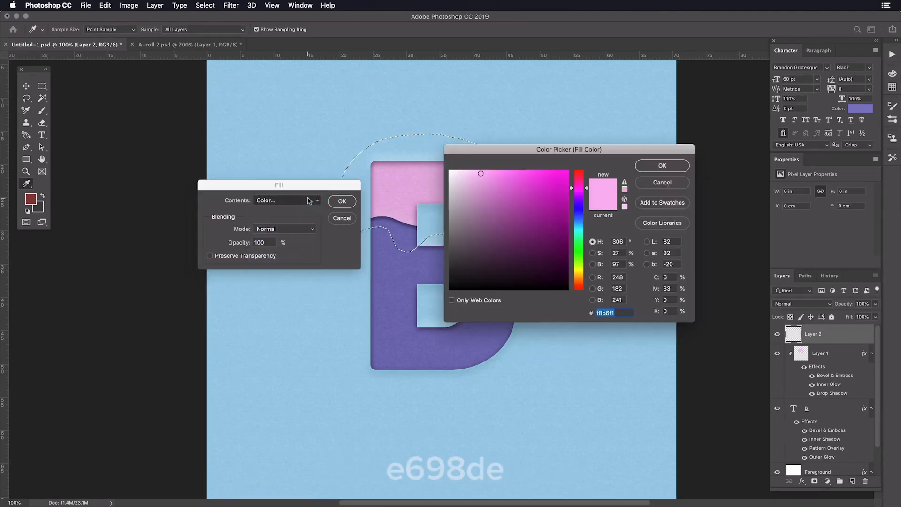
{"action": "type", "text": "e698de"}
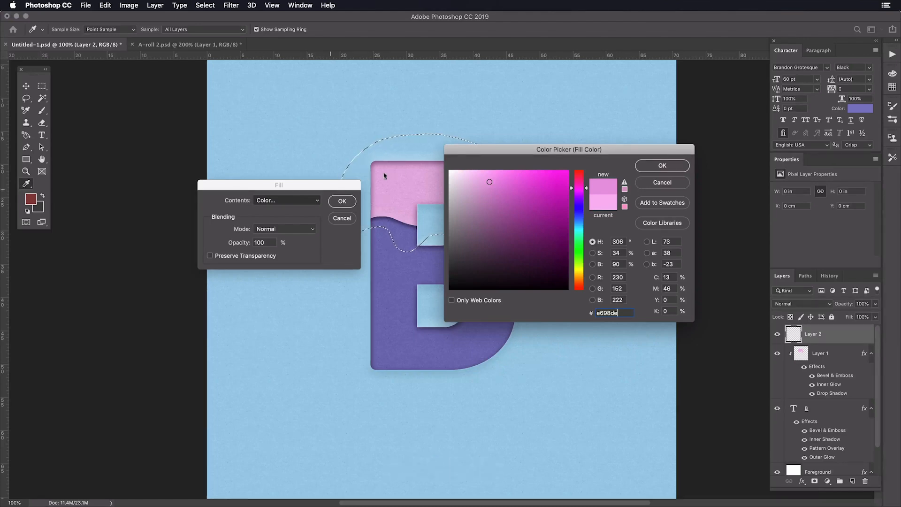
{"action": "left_click", "coordinate": [646, 164]}
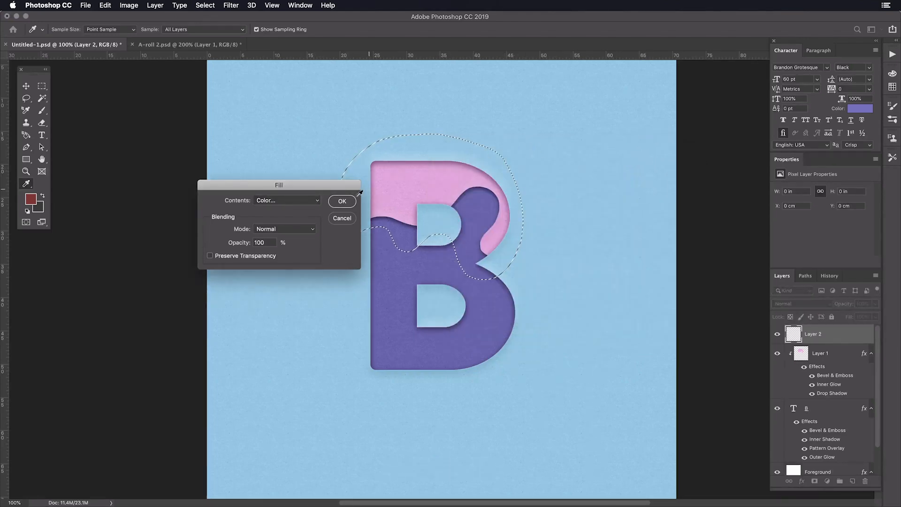
{"action": "left_click", "coordinate": [348, 201]}
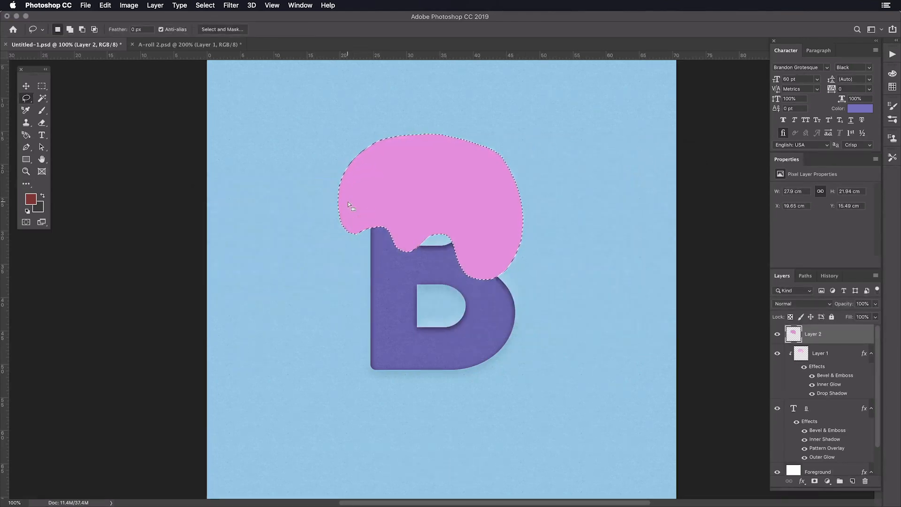
{"action": "key", "text": "super+d"}
{"action": "left_click_drag", "start_coordinate": [822, 339], "coordinate": [824, 402]}
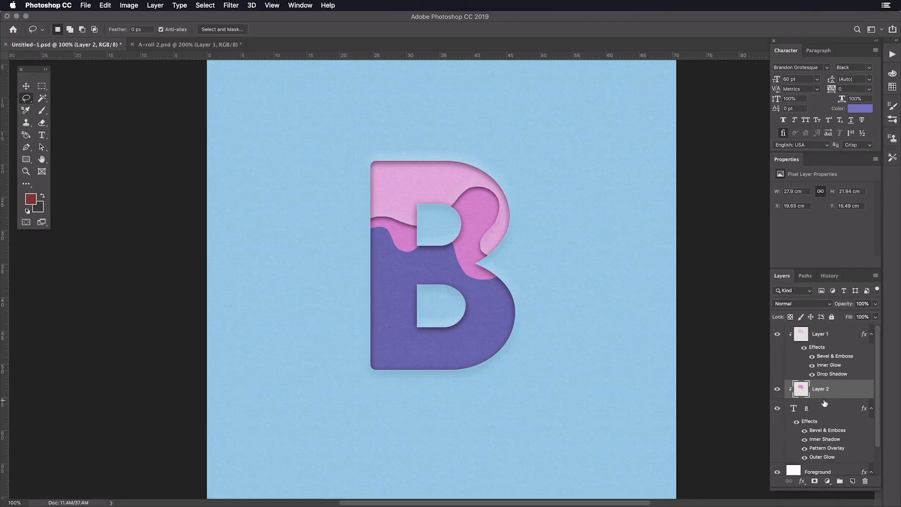
Copy the layer style from Layer 1 and paste it onto Layer 2
{"action": "right_click", "coordinate": [815, 349]}
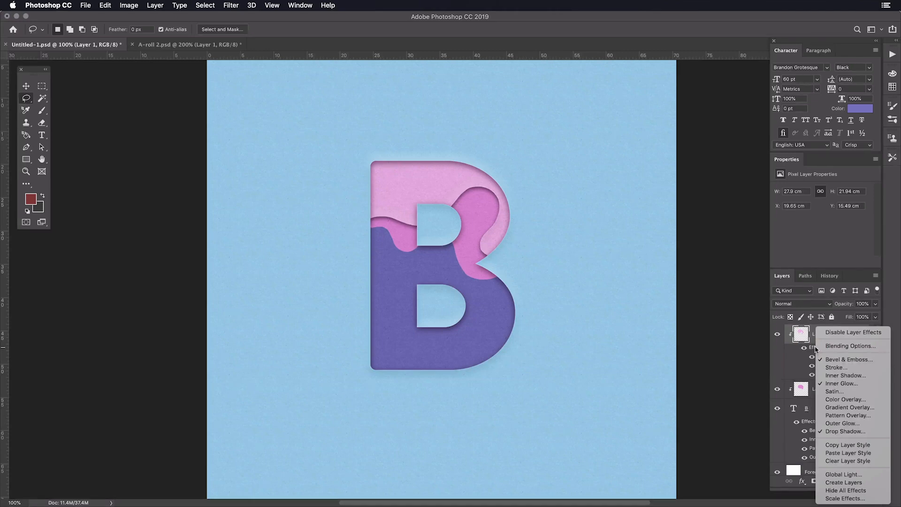
{"action": "left_click", "coordinate": [841, 450]}
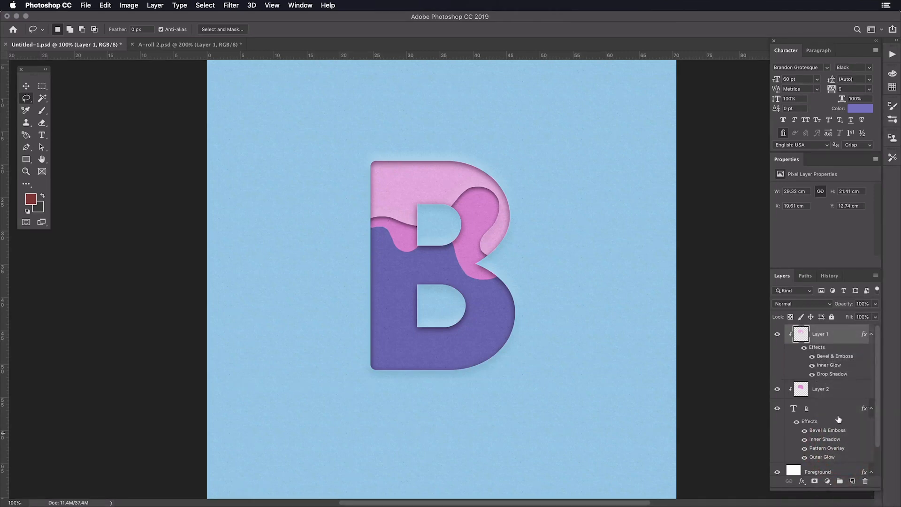
{"action": "left_click", "coordinate": [837, 391]}
{"action": "right_click", "coordinate": [838, 390]}
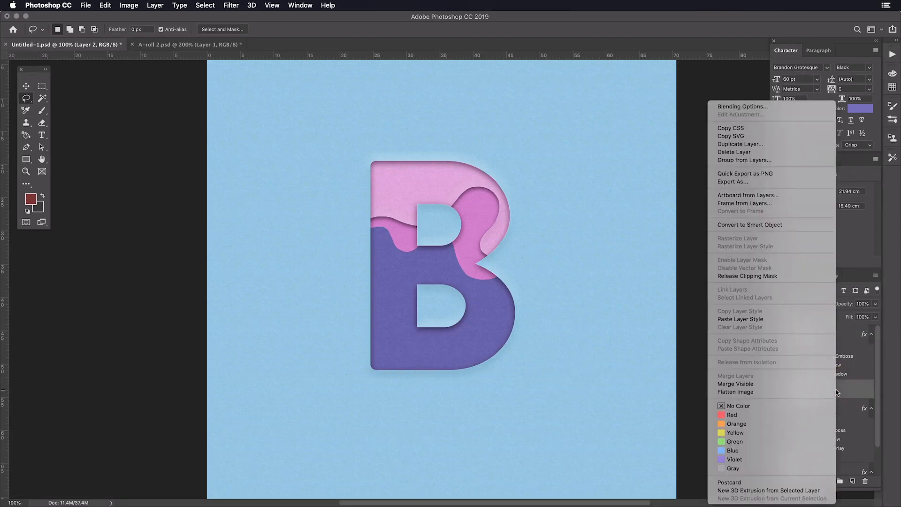
{"action": "left_click", "coordinate": [779, 320]}
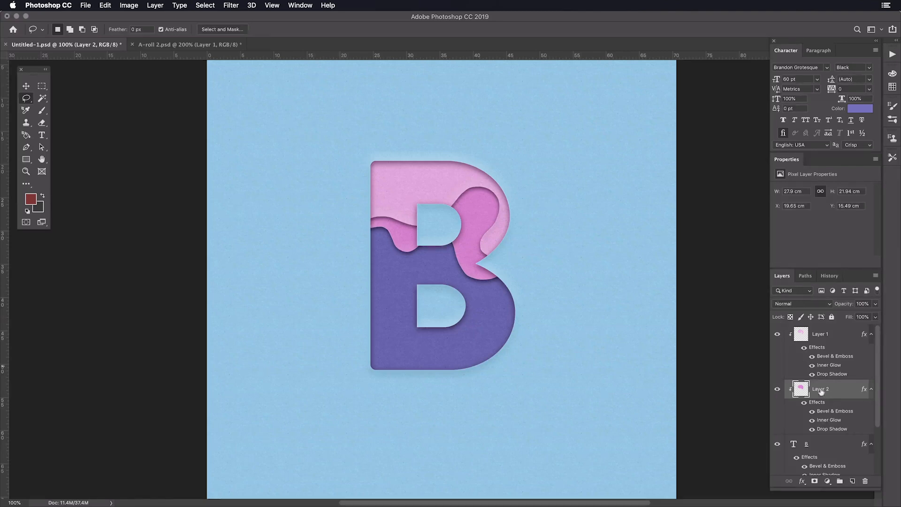
Create a new clipped layer beneath Layer 2 and lasso a larger shape whose wavy lower edge crosses the B's lower counter
{"action": "left_click", "coordinate": [853, 481]}
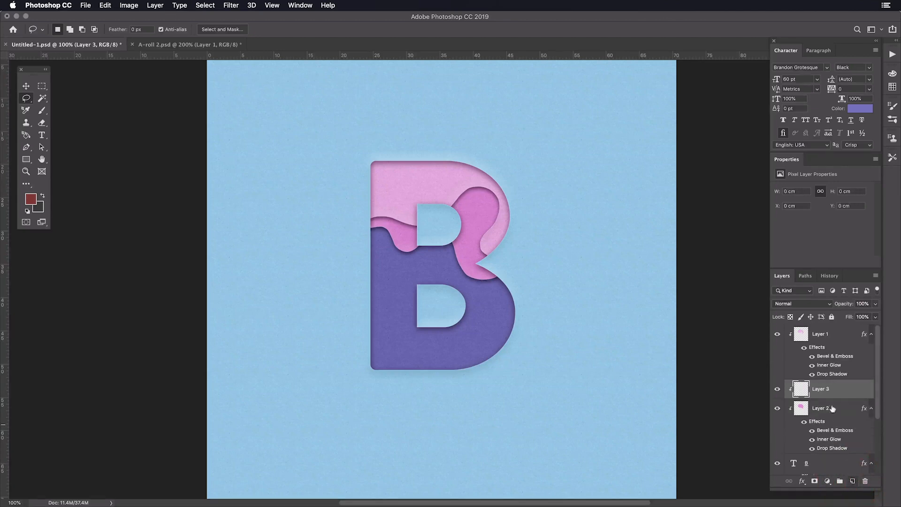
{"action": "left_click_drag", "start_coordinate": [828, 392], "coordinate": [829, 444]}
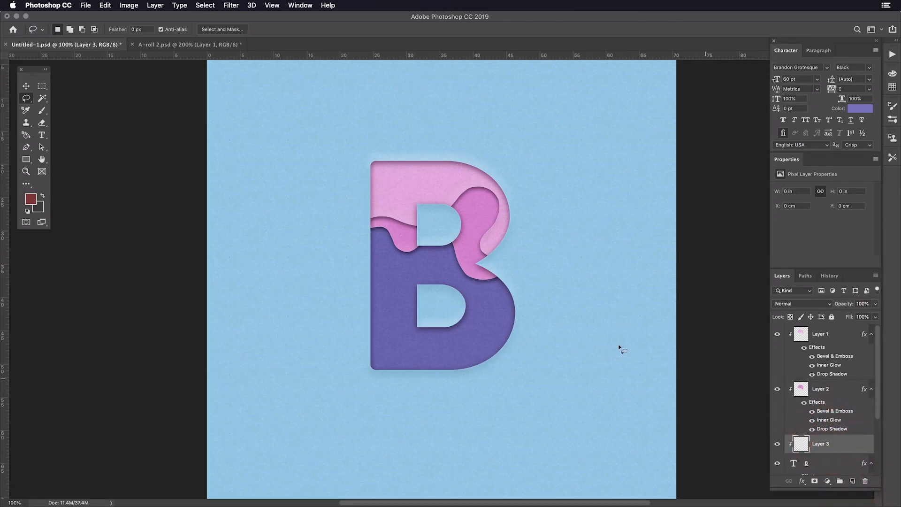
{"action": "mouse_move", "coordinate": [353, 298]}
{"action": "left_mouse_down"}
{"action": "mouse_move", "coordinate": [381, 304]}
{"action": "mouse_move", "coordinate": [399, 274]}
{"action": "mouse_move", "coordinate": [421, 265]}
{"action": "mouse_move", "coordinate": [464, 308]}
{"action": "mouse_move", "coordinate": [500, 300]}
{"action": "mouse_move", "coordinate": [536, 314]}
{"action": "left_mouse_up"}
{"action": "mouse_move", "coordinate": [552, 242]}
{"action": "left_mouse_down"}
{"action": "mouse_move", "coordinate": [540, 195]}
{"action": "mouse_move", "coordinate": [515, 160]}
{"action": "mouse_move", "coordinate": [449, 133]}
{"action": "mouse_move", "coordinate": [382, 133]}
{"action": "mouse_move", "coordinate": [358, 153]}
{"action": "mouse_move", "coordinate": [345, 191]}
{"action": "left_mouse_up"}
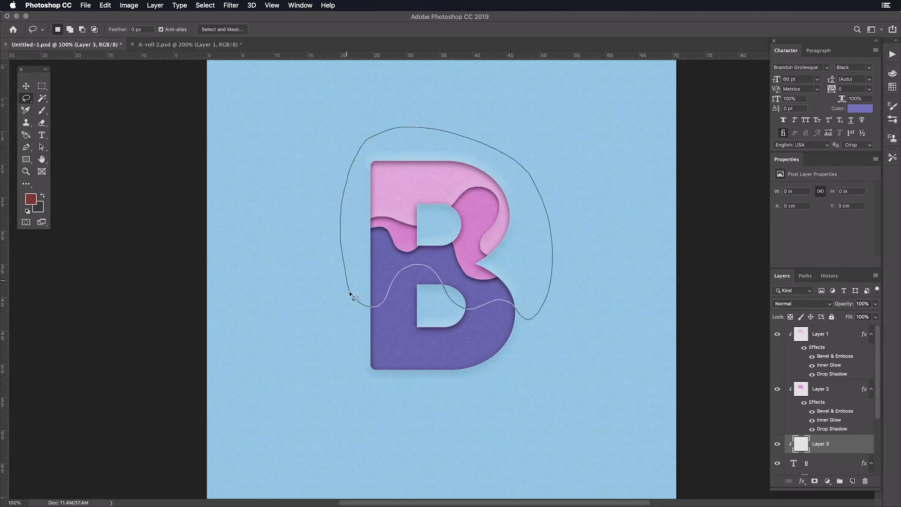
{"action": "left_click_drag", "start_coordinate": [350, 296], "coordinate": [350, 292]}
Fill the selection on Layer 3 with colour c595d9 and deselect
{"action": "key", "text": "shift+BackSpace"}
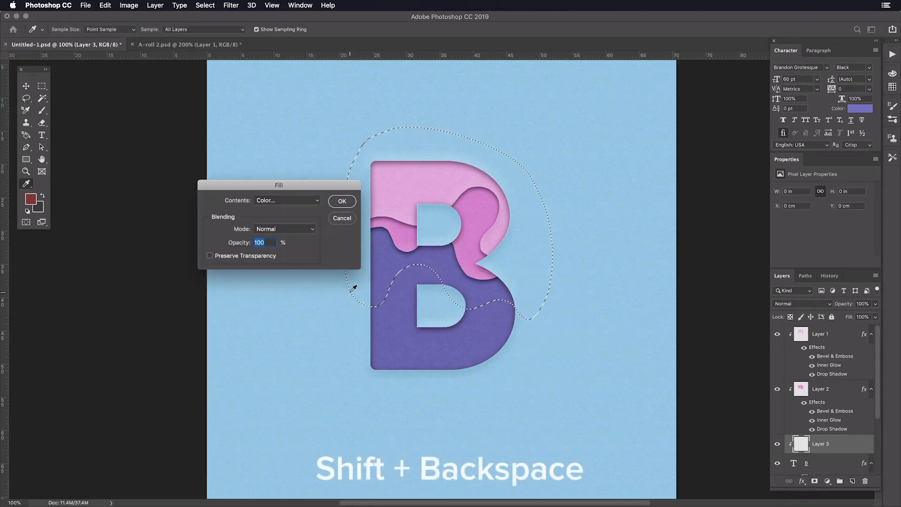
{"action": "left_click", "coordinate": [303, 201]}
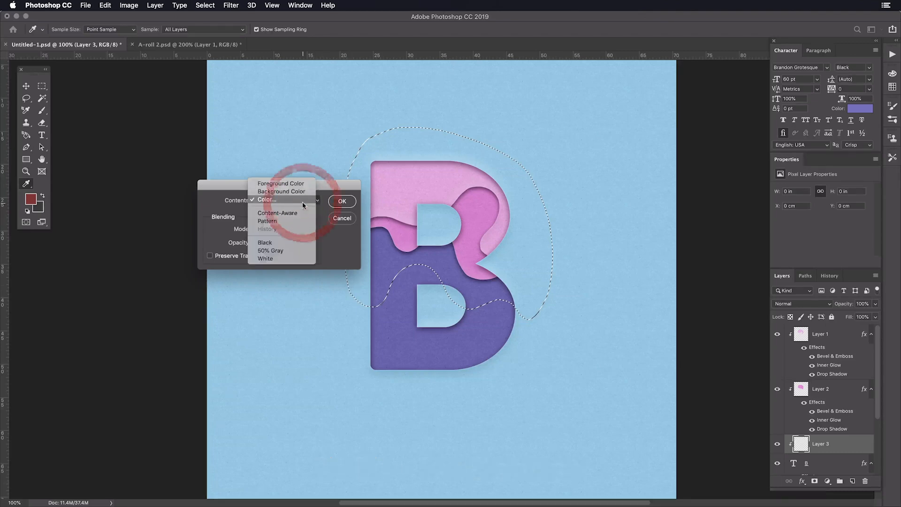
{"action": "left_click", "coordinate": [303, 204]}
{"action": "type", "text": "c"}
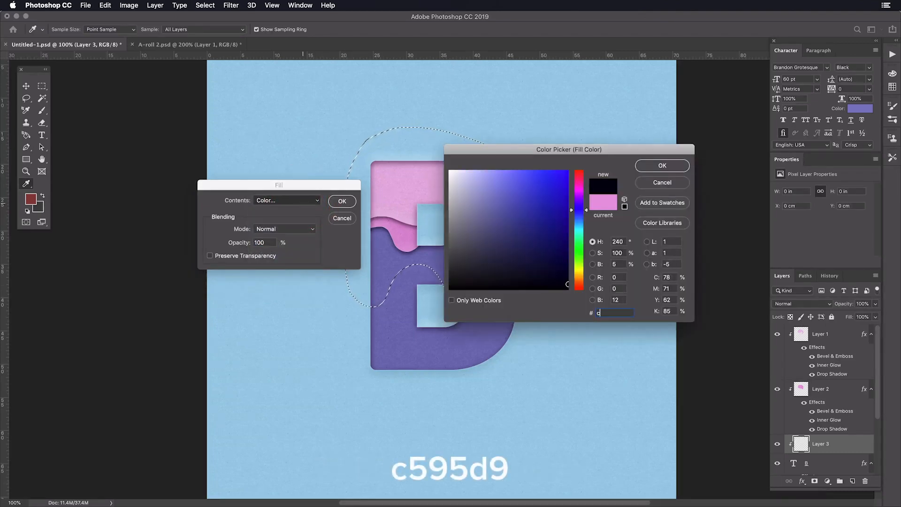
{"action": "type", "text": "595"}
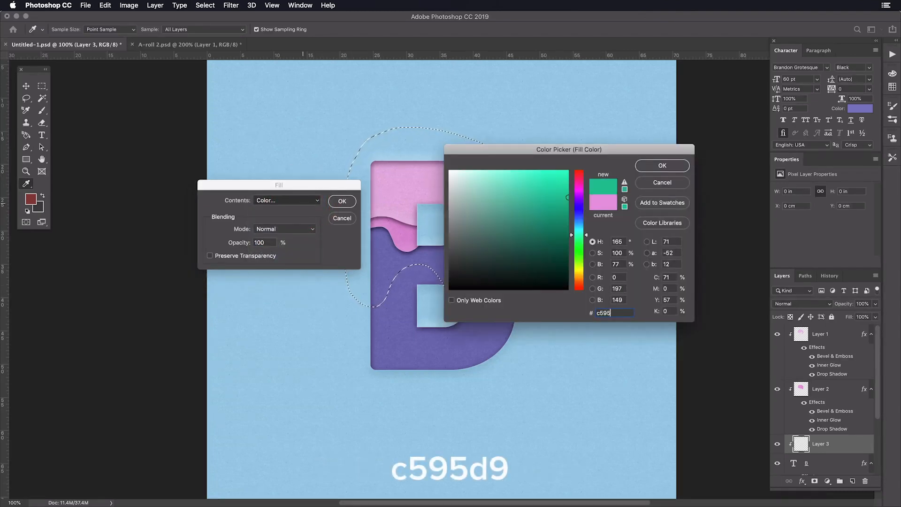
{"action": "type", "text": "d9"}
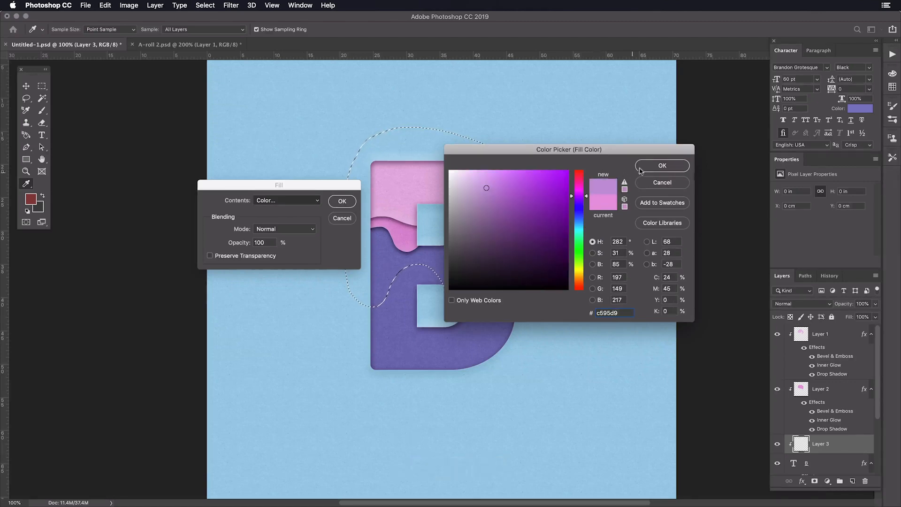
{"action": "left_click", "coordinate": [640, 167]}
{"action": "left_click", "coordinate": [346, 202]}
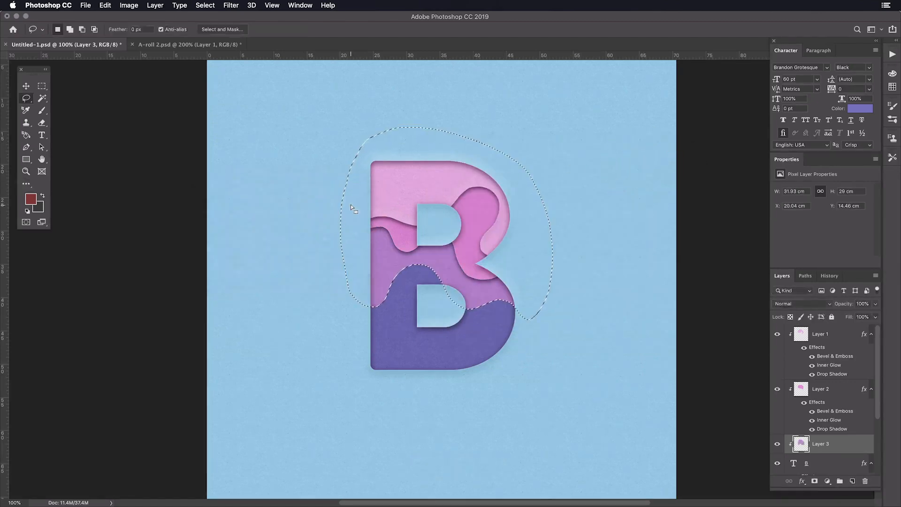
{"action": "key", "text": "super+d"}
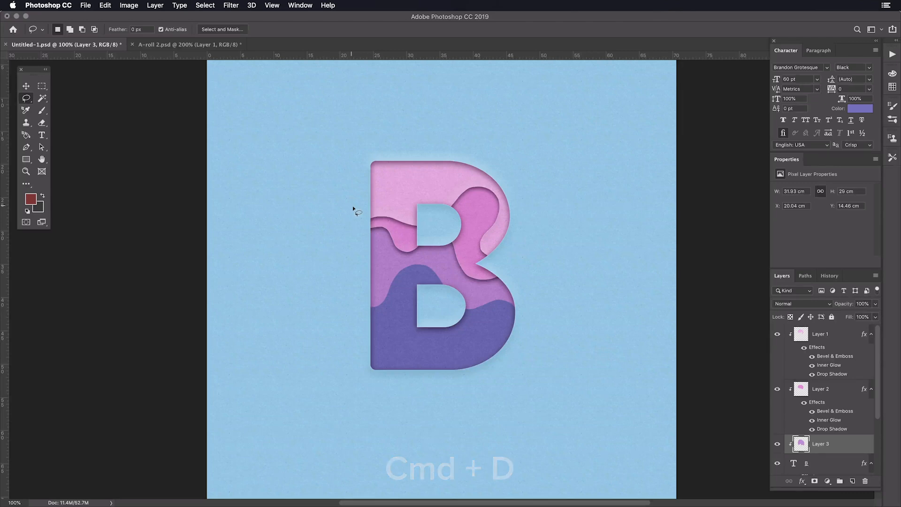
Copy the layer style from Layer 2 and paste it onto Layer 3
{"action": "right_click", "coordinate": [817, 404]}
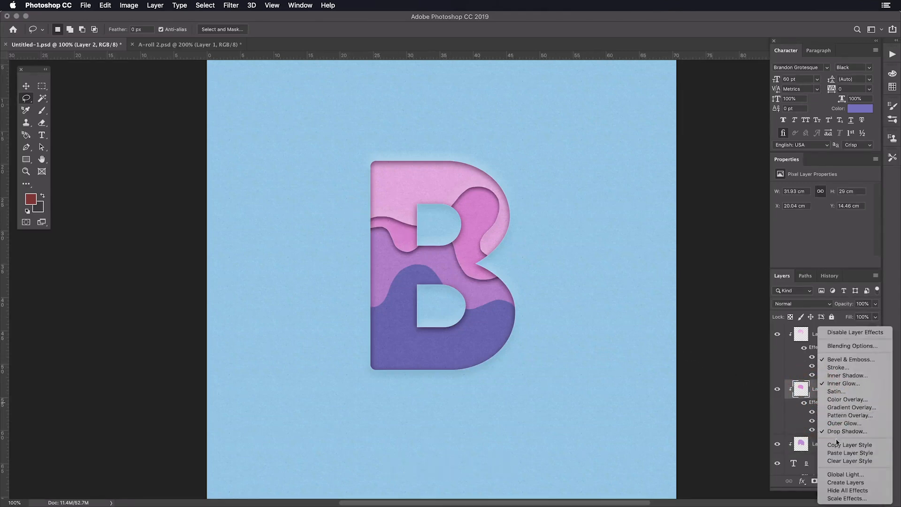
{"action": "left_click", "coordinate": [838, 445]}
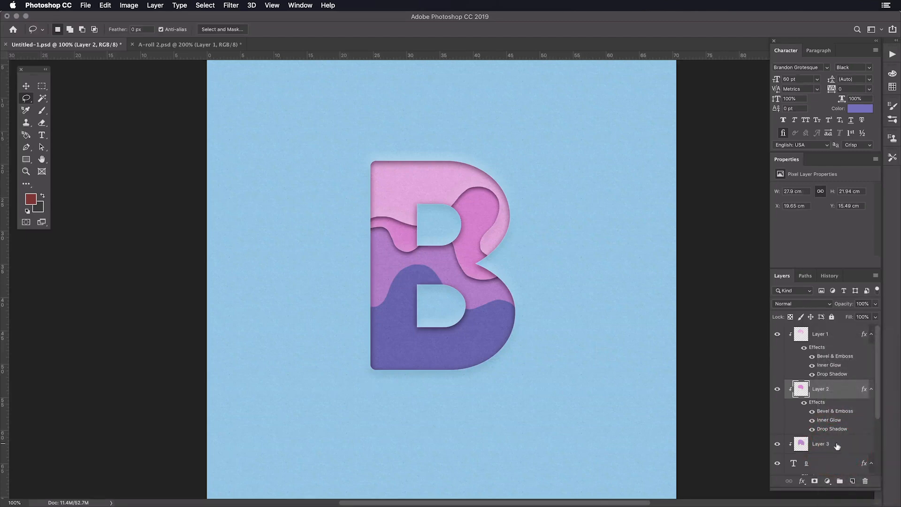
{"action": "left_click", "coordinate": [837, 446]}
{"action": "right_click", "coordinate": [837, 446]}
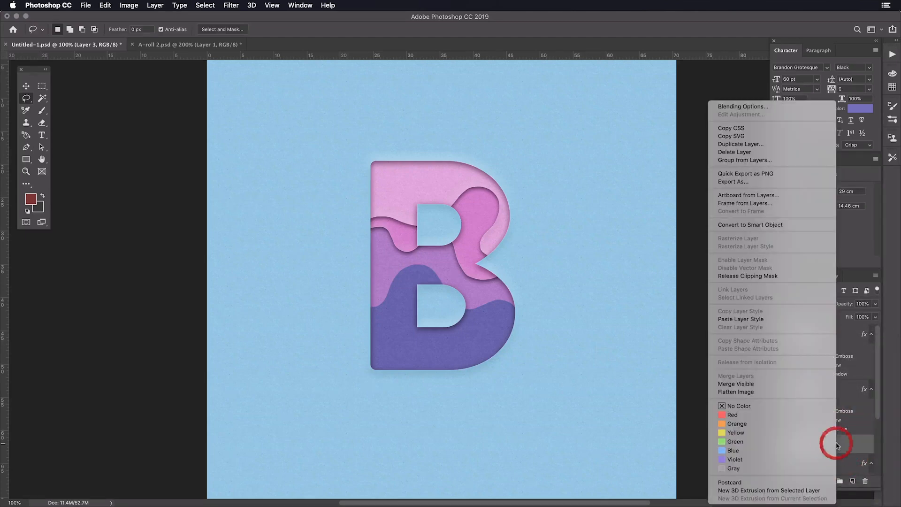
{"action": "left_click", "coordinate": [745, 320]}
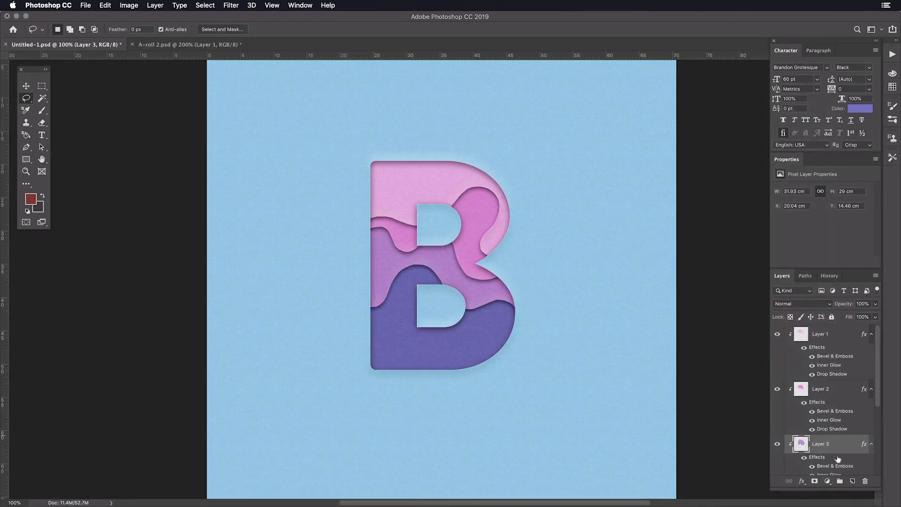
Create a new clipped layer beneath Layer 3 and lasso a larger shape whose wavy lower edge crosses the base of the B's lower counter
{"action": "left_click", "coordinate": [853, 482]}
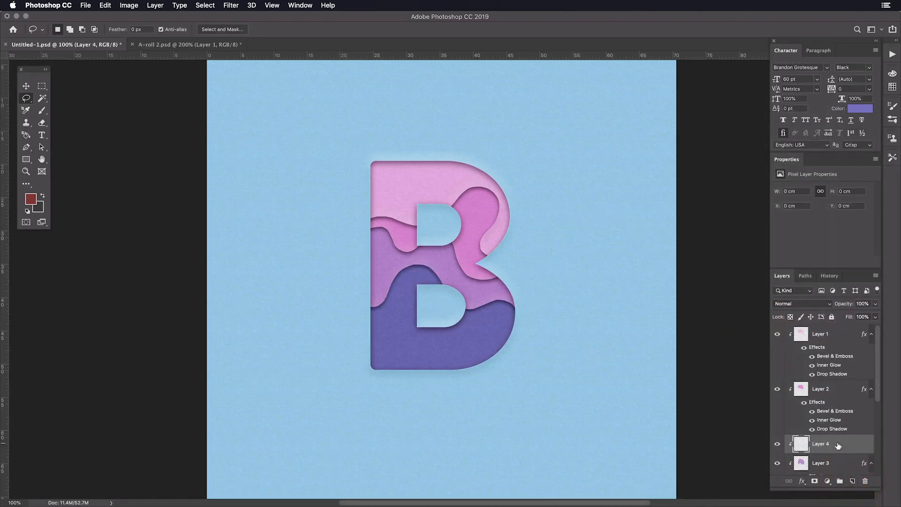
{"action": "scroll", "coordinate": [839, 445], "scroll_direction": "down", "scroll_amount": 3}
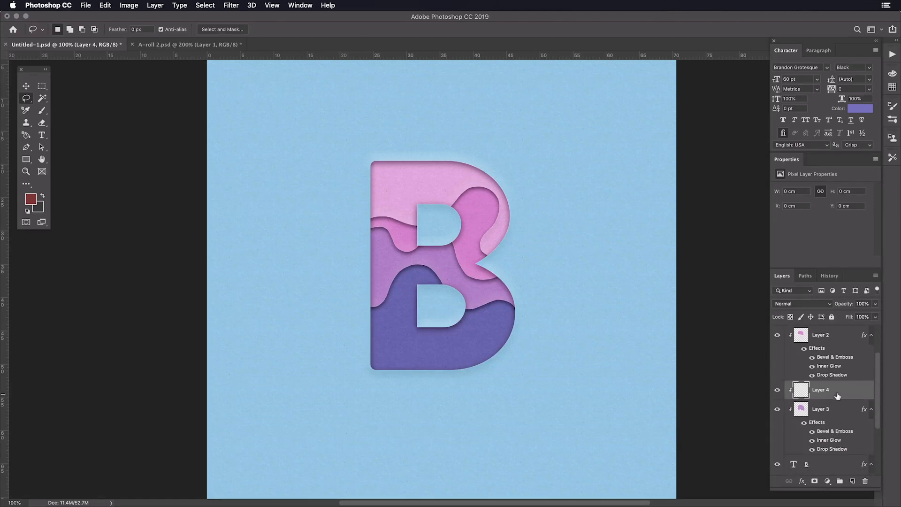
{"action": "left_click_drag", "start_coordinate": [836, 394], "coordinate": [842, 449]}
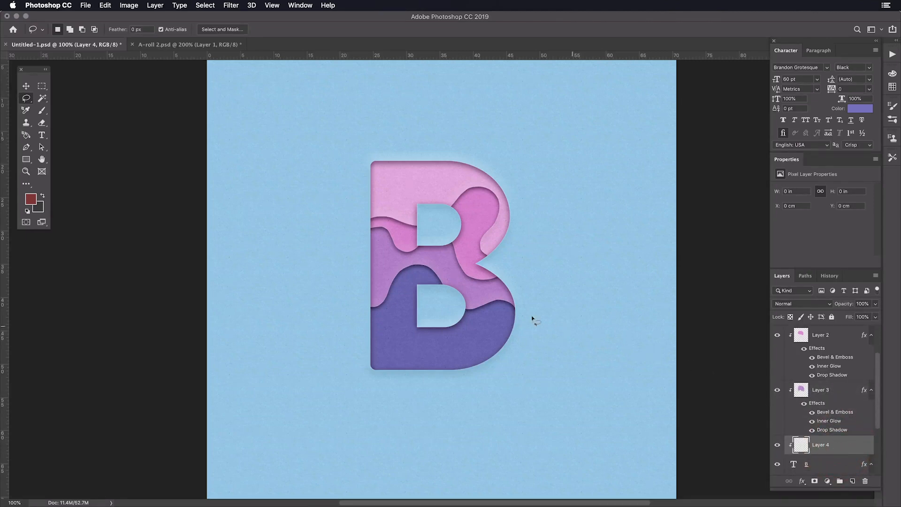
{"action": "mouse_move", "coordinate": [359, 328]}
{"action": "left_mouse_down"}
{"action": "mouse_move", "coordinate": [382, 336]}
{"action": "mouse_move", "coordinate": [422, 318]}
{"action": "mouse_move", "coordinate": [456, 345]}
{"action": "mouse_move", "coordinate": [502, 327]}
{"action": "mouse_move", "coordinate": [539, 334]}
{"action": "mouse_move", "coordinate": [565, 321]}
{"action": "mouse_move", "coordinate": [580, 242]}
{"action": "mouse_move", "coordinate": [561, 174]}
{"action": "mouse_move", "coordinate": [498, 125]}
{"action": "mouse_move", "coordinate": [380, 117]}
{"action": "mouse_move", "coordinate": [348, 133]}
{"action": "mouse_move", "coordinate": [328, 218]}
{"action": "mouse_move", "coordinate": [353, 319]}
{"action": "left_mouse_up"}
Fill the selection on Layer 4 with colour ad7cc1 and deselect
{"action": "key", "text": "shift"}
{"action": "key", "text": "shift+BackSpace"}
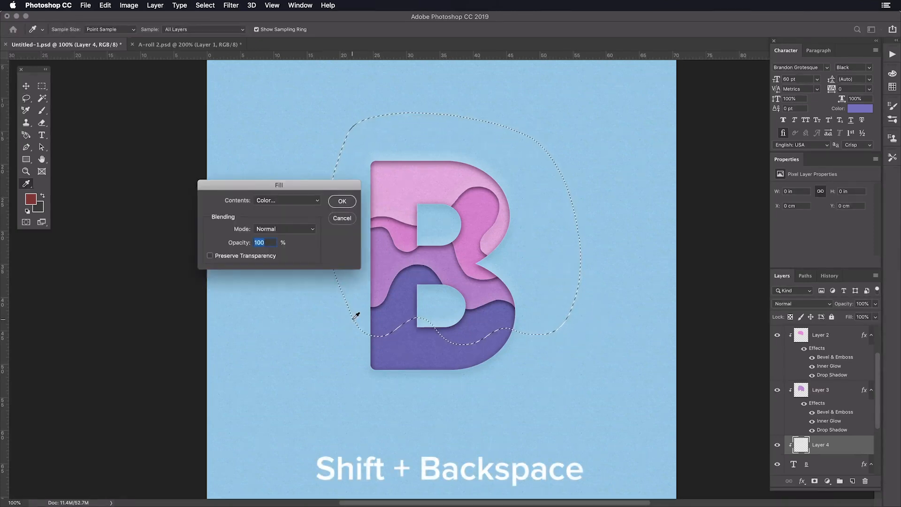
{"action": "left_click", "coordinate": [314, 205]}
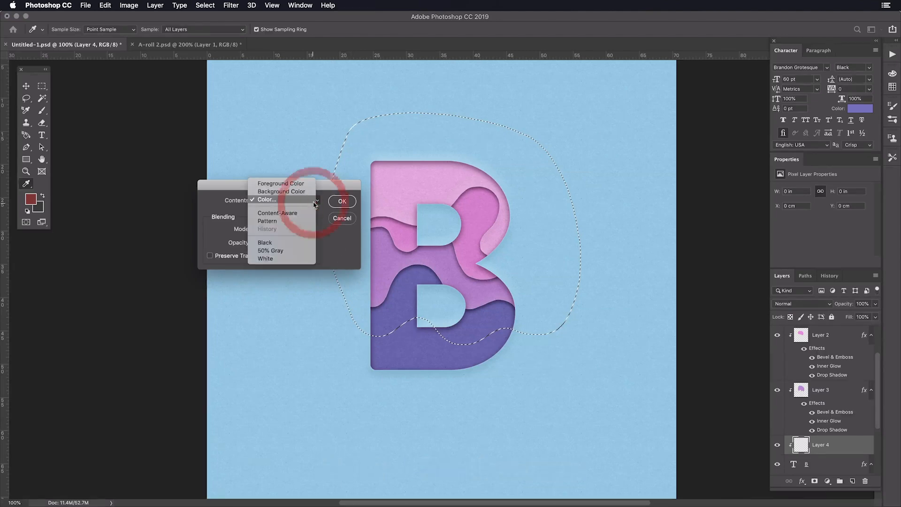
{"action": "left_click", "coordinate": [314, 204]}
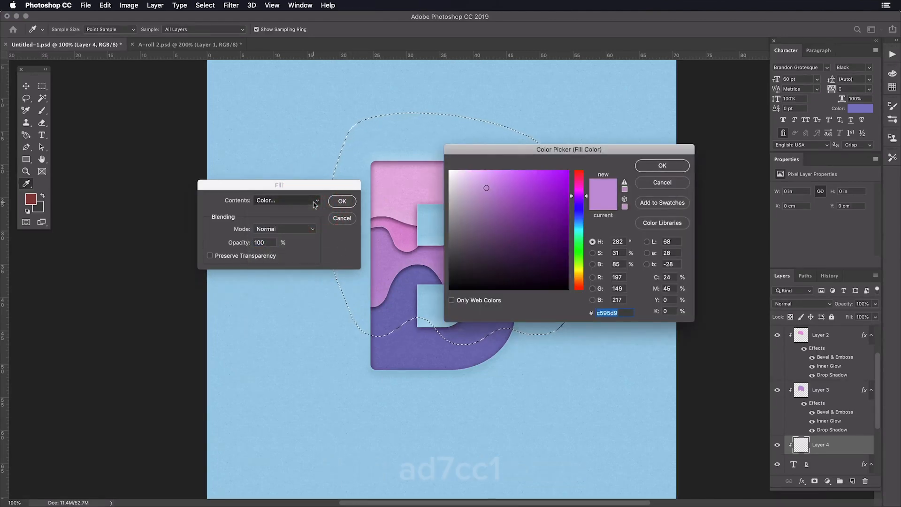
{"action": "type", "text": "ad7cc1"}
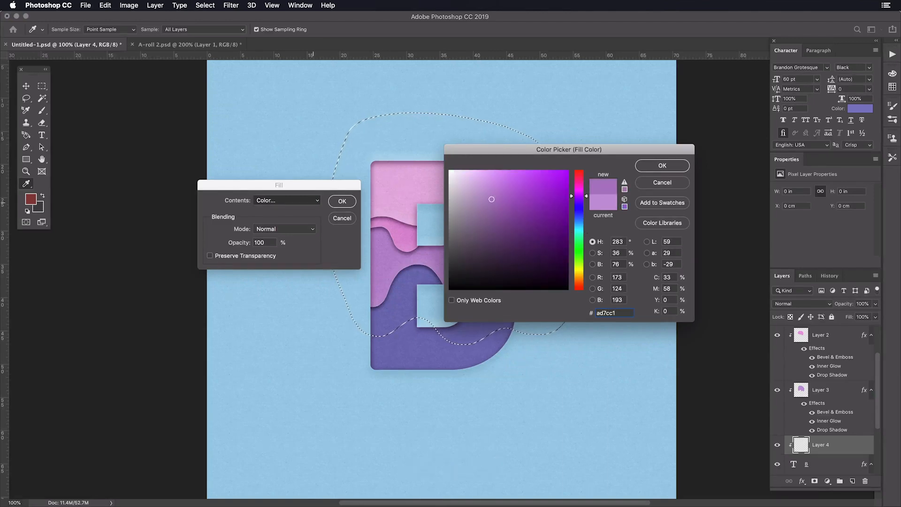
{"action": "left_click", "coordinate": [644, 166]}
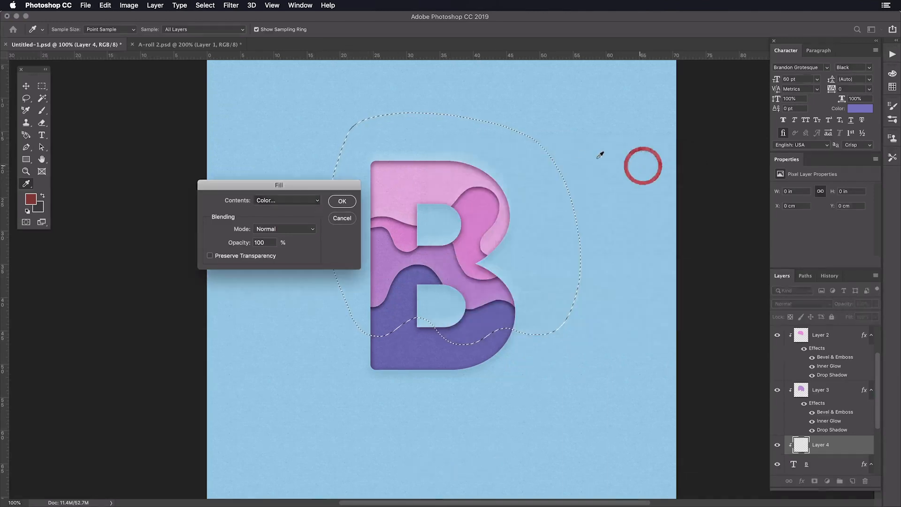
{"action": "left_click", "coordinate": [343, 201]}
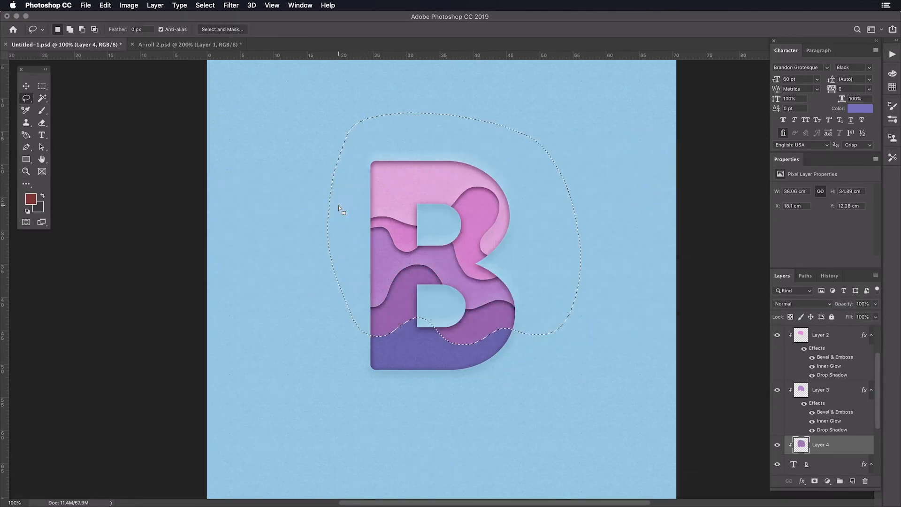
{"action": "key", "text": "super+d"}
Copy the layer style from Layer 3 and paste it onto Layer 4
{"action": "right_click", "coordinate": [815, 402]}
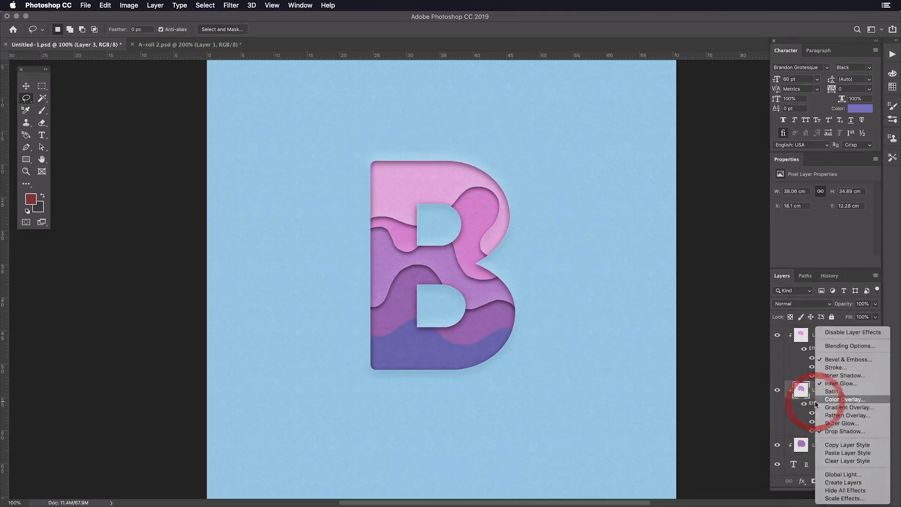
{"action": "left_click", "coordinate": [826, 445]}
{"action": "left_click", "coordinate": [826, 445]}
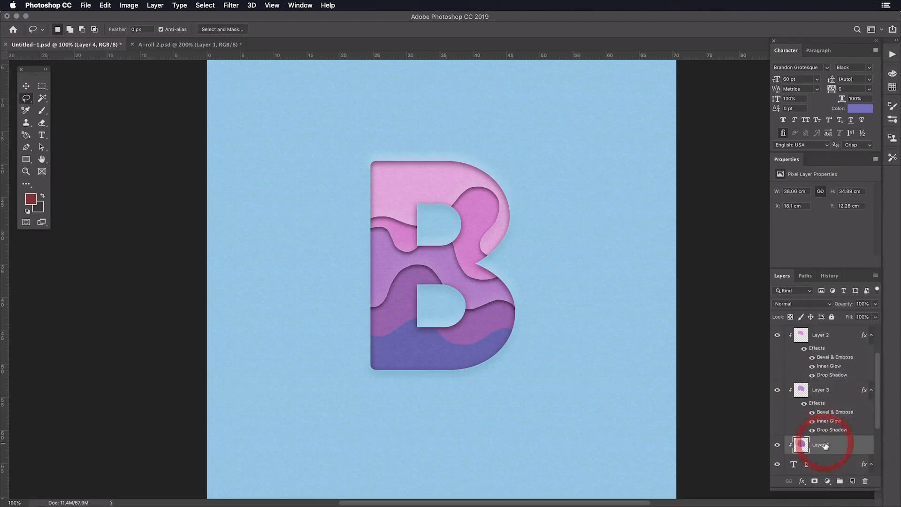
{"action": "right_click", "coordinate": [826, 445]}
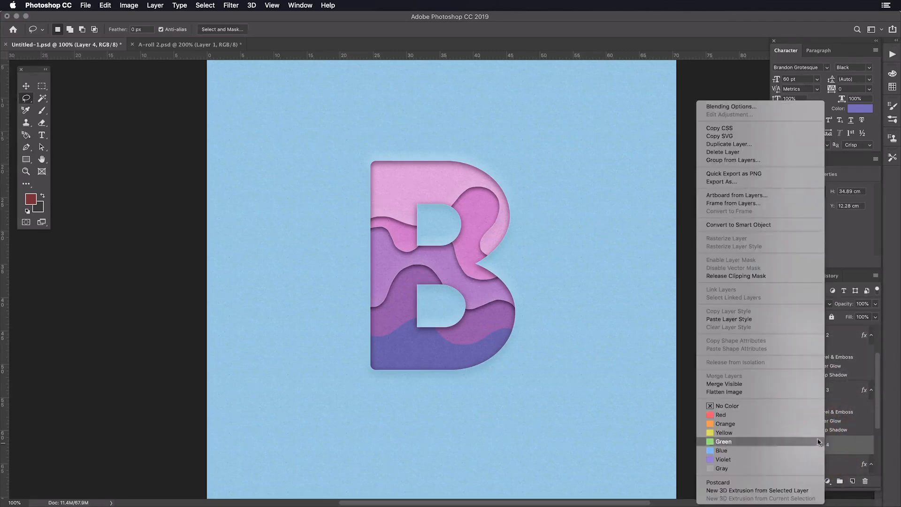
{"action": "left_click", "coordinate": [741, 321]}
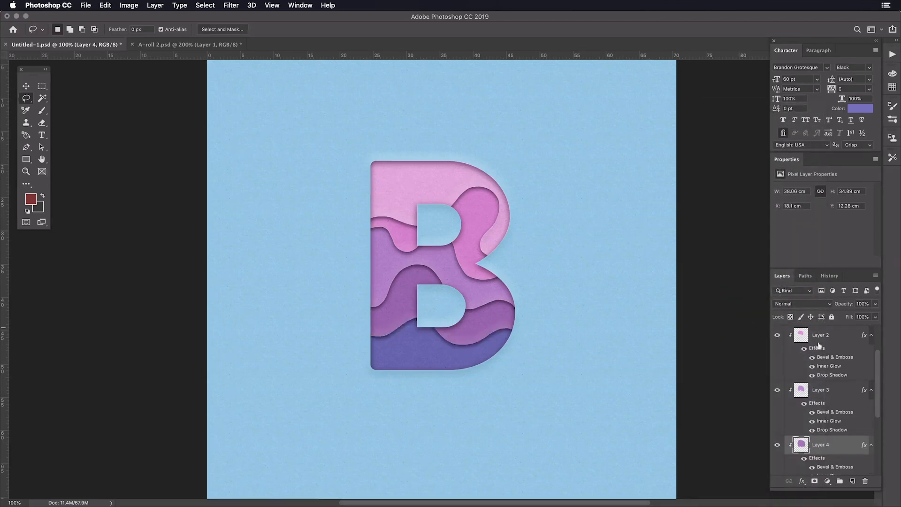
On Layer 1, lasso a small circle inside the darker pink lobe beside the B's upper counter
{"action": "left_click_drag", "start_coordinate": [880, 373], "coordinate": [879, 326]}
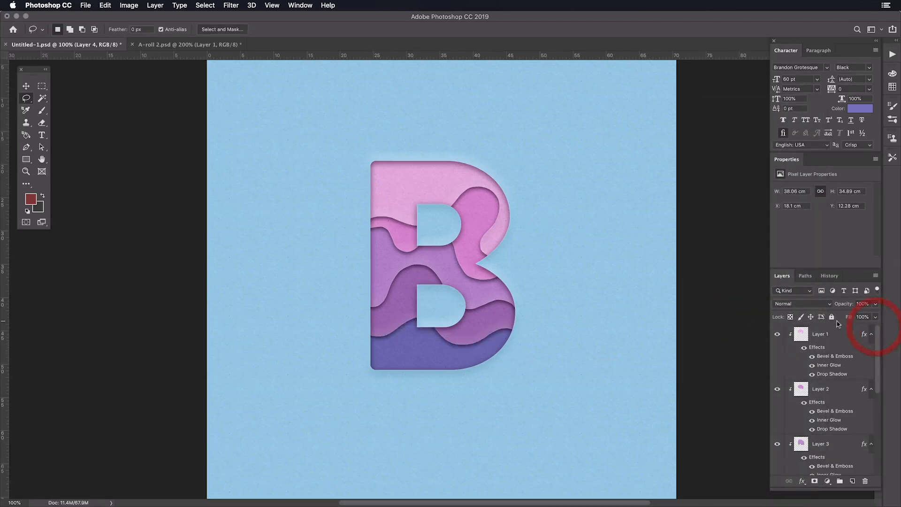
{"action": "left_click", "coordinate": [832, 334]}
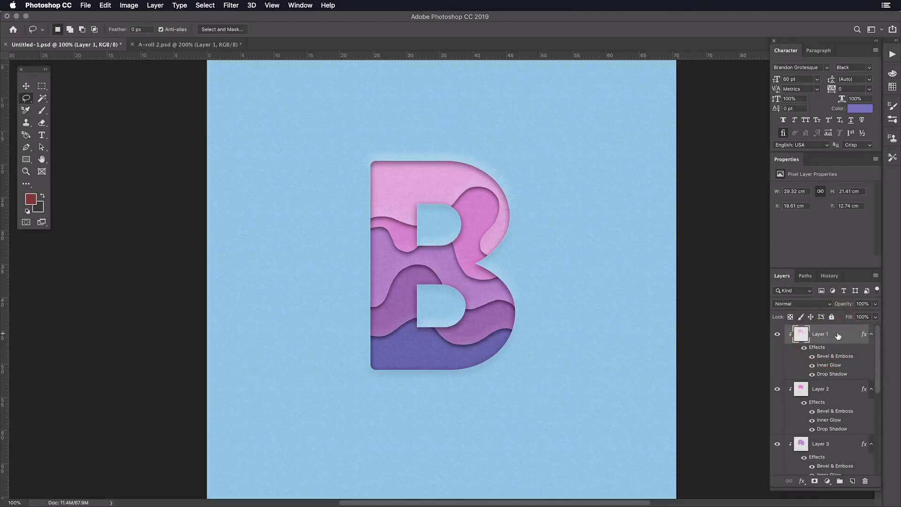
{"action": "left_click", "coordinate": [480, 198]}
{"action": "mouse_move", "coordinate": [468, 208]}
{"action": "left_mouse_down"}
{"action": "mouse_move", "coordinate": [479, 220]}
{"action": "mouse_move", "coordinate": [492, 203]}
{"action": "mouse_move", "coordinate": [481, 199]}
{"action": "left_mouse_up"}
Fill the small circular selection on Layer 1 with colour f0bdeb and deselect
{"action": "key", "text": "shift+BackSpace"}
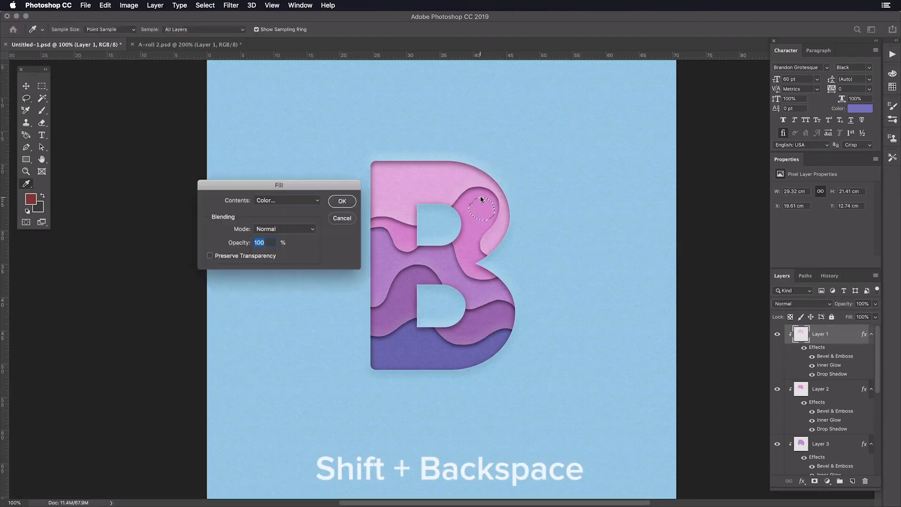
{"action": "left_click", "coordinate": [317, 201]}
{"action": "left_click", "coordinate": [274, 205]}
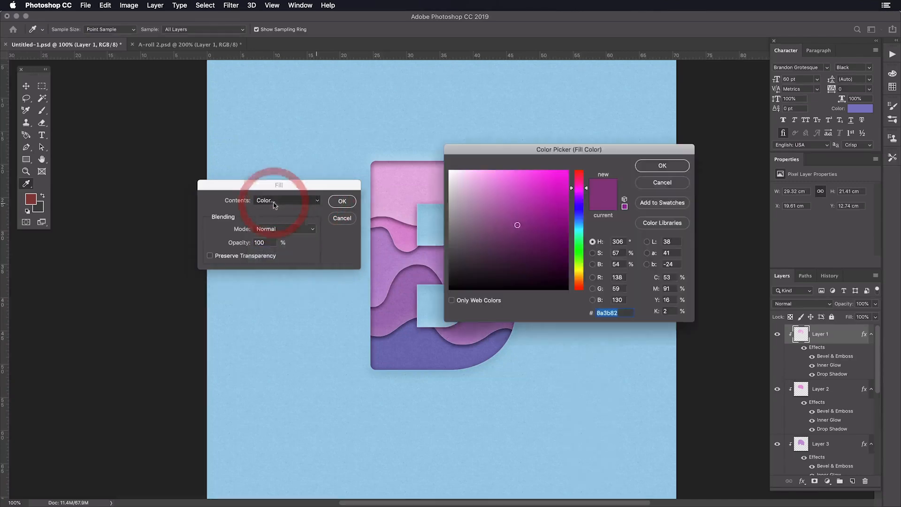
{"action": "type", "text": "f0"}
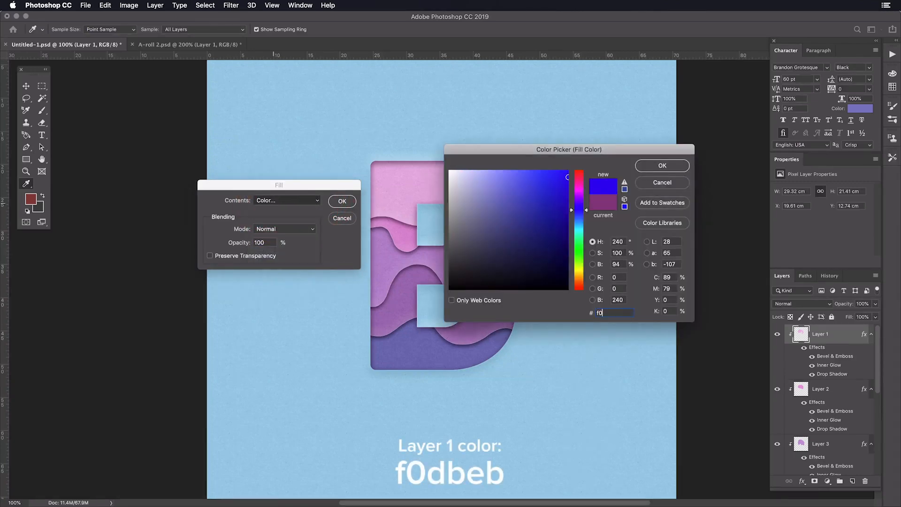
{"action": "type", "text": "dbeb"}
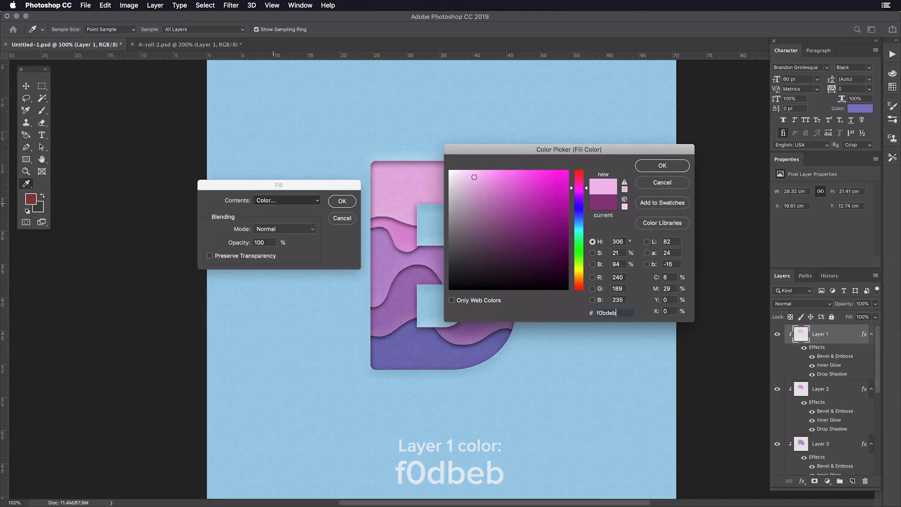
{"action": "left_click", "coordinate": [644, 169]}
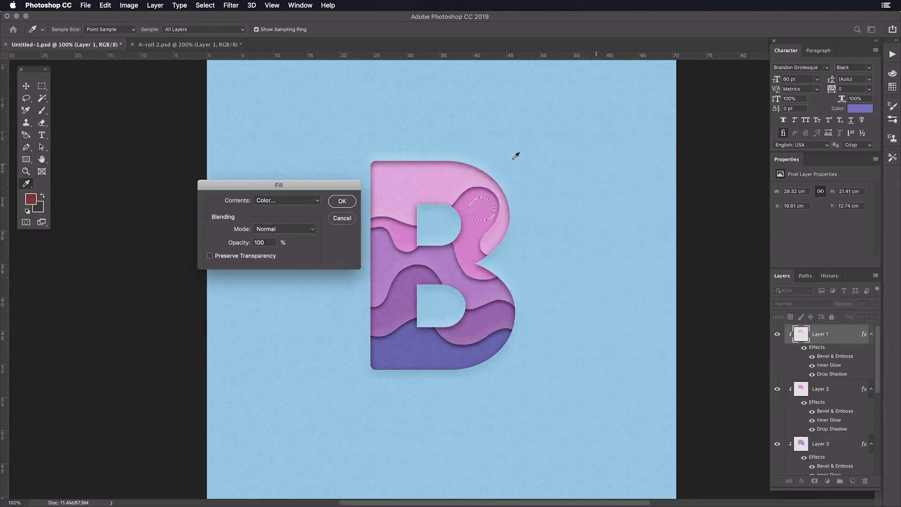
{"action": "left_click", "coordinate": [344, 204]}
{"action": "key", "text": "l"}
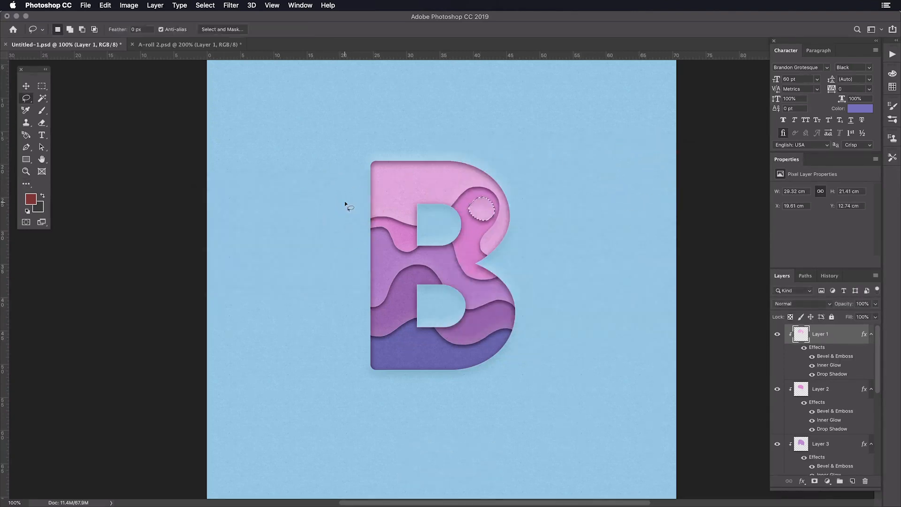
{"action": "key", "text": "super+d"}
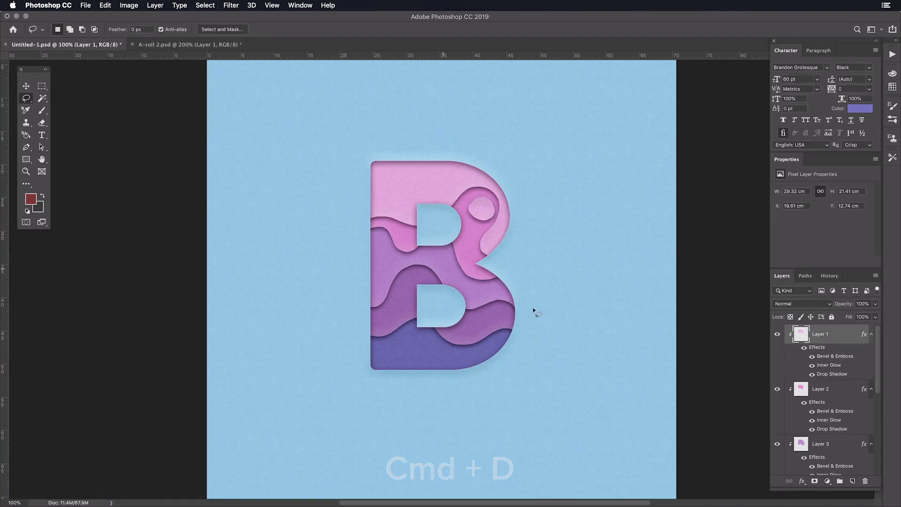
On Layer 2, lasso a small oval overlapping the middle of the B's left edge, fill it with colour e698de and deselect
{"action": "left_click", "coordinate": [832, 394]}
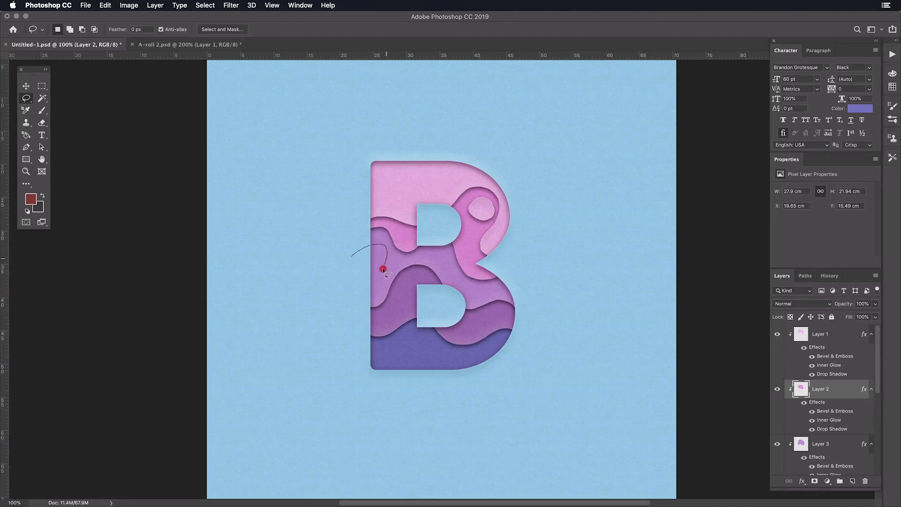
{"action": "left_click_drag", "start_coordinate": [370, 288], "coordinate": [352, 291]}
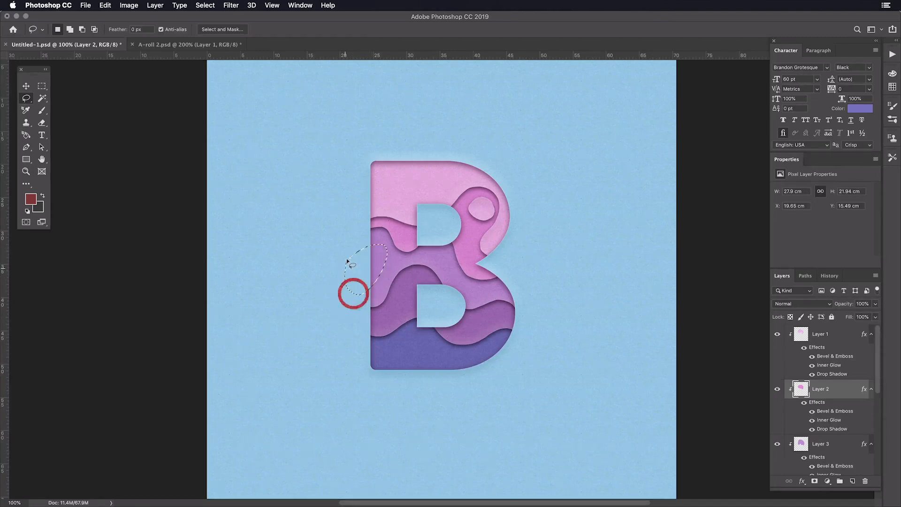
{"action": "key", "text": "shift+BackSpace"}
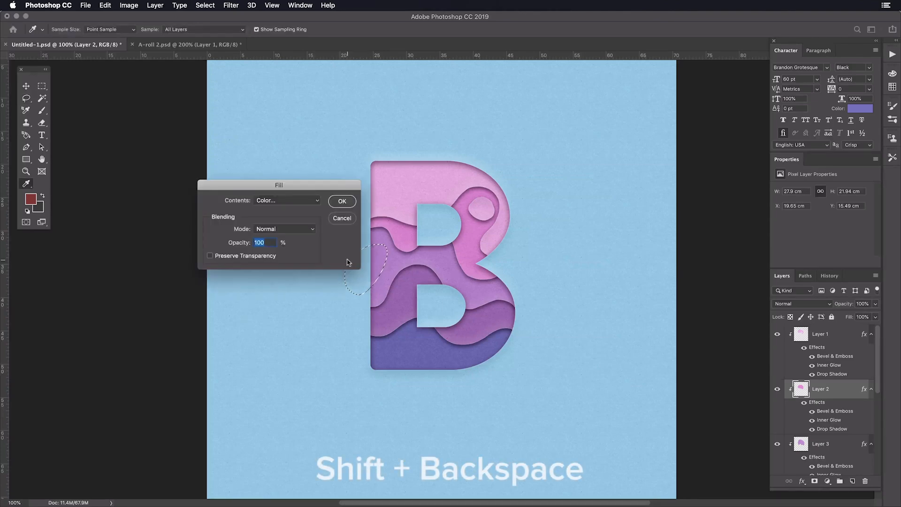
{"action": "left_click", "coordinate": [305, 201]}
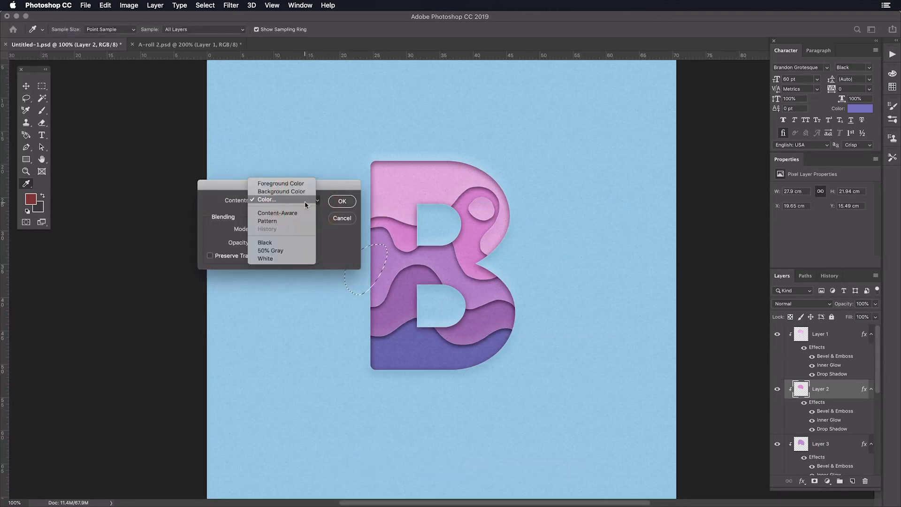
{"action": "left_click", "coordinate": [305, 201]}
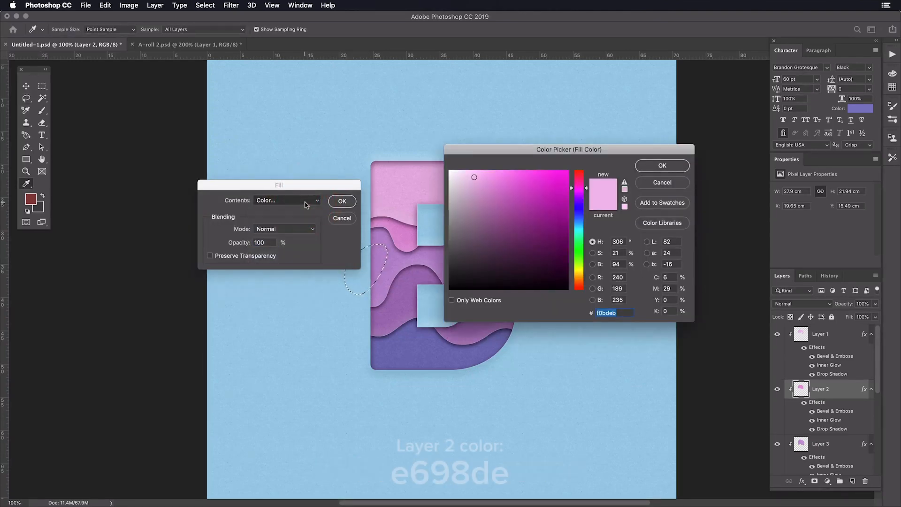
{"action": "type", "text": "e698de"}
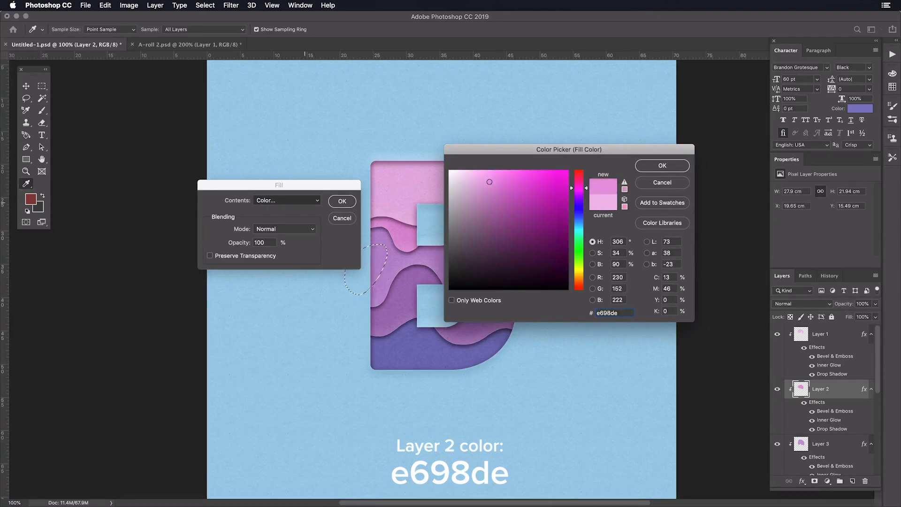
{"action": "left_click", "coordinate": [640, 167]}
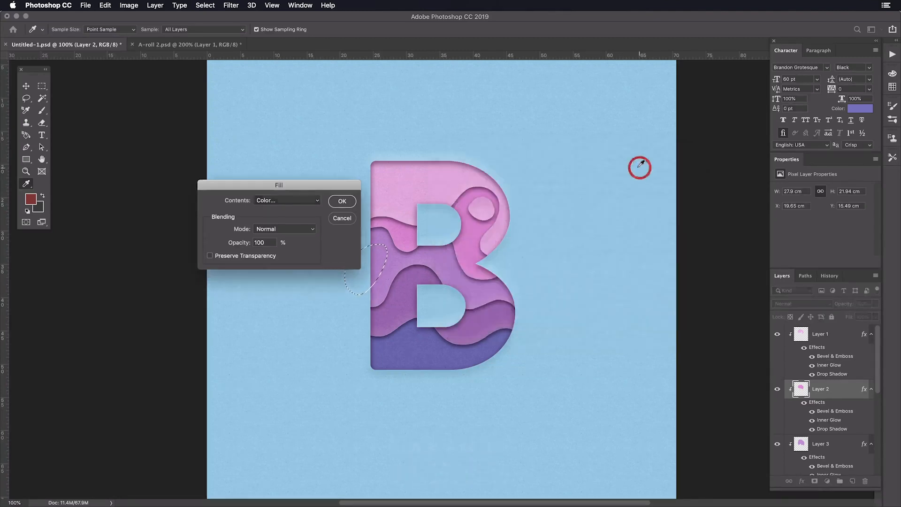
{"action": "left_click", "coordinate": [342, 201]}
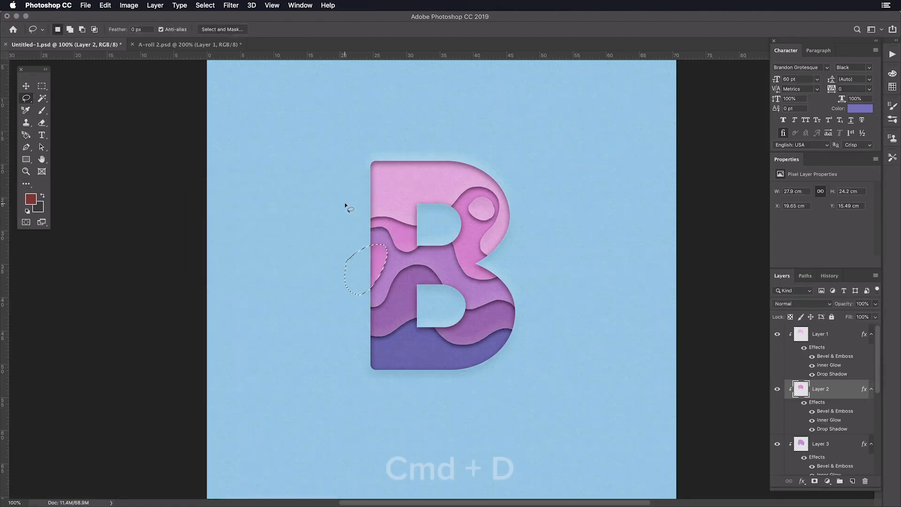
{"action": "key", "text": "super+d"}
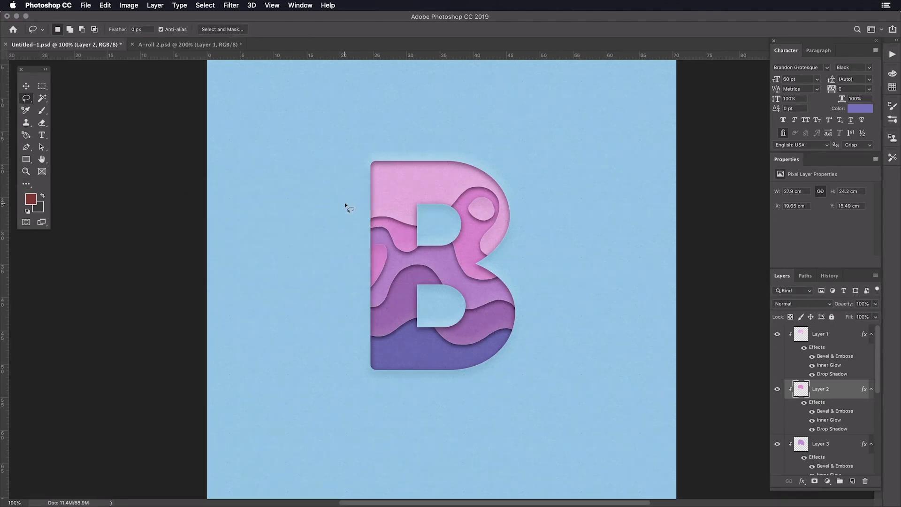
On Layer 4, lasso a small rounded blob overlapping the bottom edge of the B, below its lower counter
{"action": "scroll", "coordinate": [831, 384], "scroll_direction": "down", "scroll_amount": 5}
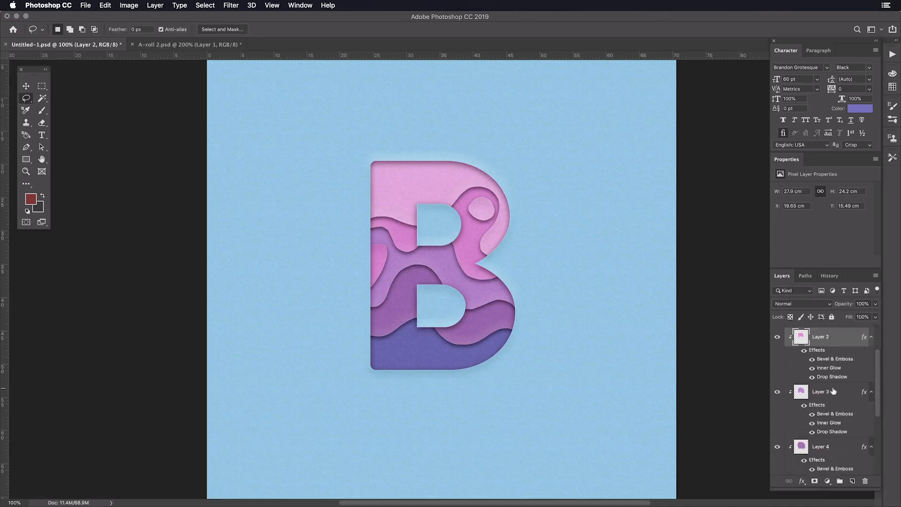
{"action": "scroll", "coordinate": [835, 394], "scroll_direction": "down", "scroll_amount": 2}
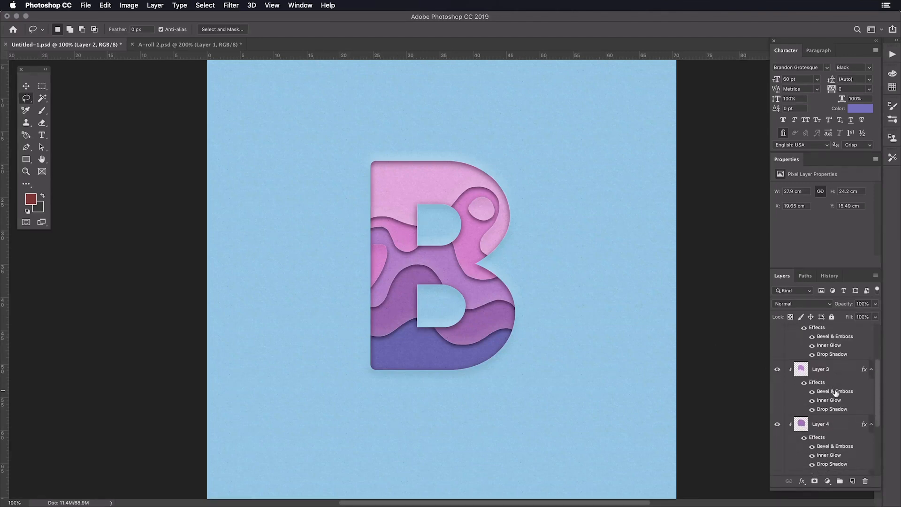
{"action": "left_click", "coordinate": [829, 398]}
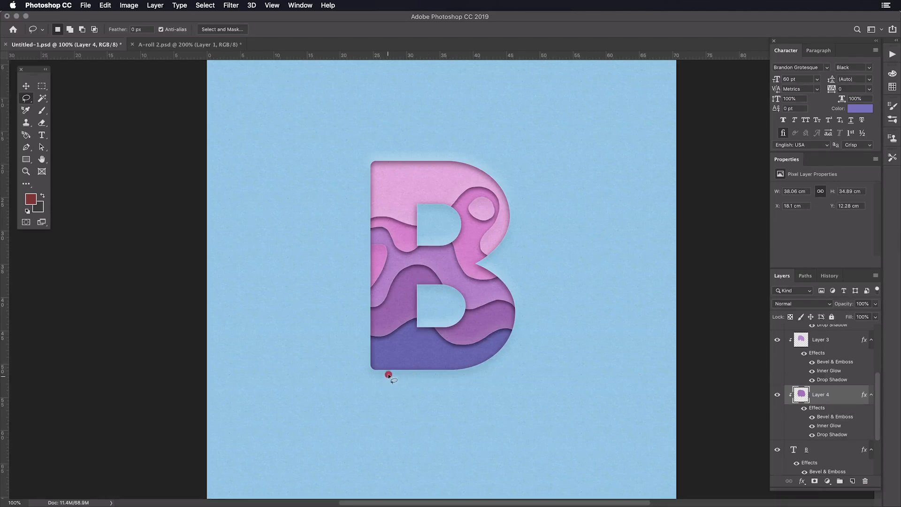
{"action": "left_click_drag", "start_coordinate": [389, 375], "coordinate": [429, 346]}
{"action": "mouse_move", "coordinate": [438, 381]}
{"action": "left_mouse_down"}
{"action": "mouse_move", "coordinate": [419, 392]}
{"action": "mouse_move", "coordinate": [388, 376]}
{"action": "left_mouse_up"}
Fill the blob selection on Layer 4 with colour ad7cc1 and deselect
{"action": "key", "text": "shift+BackSpace"}
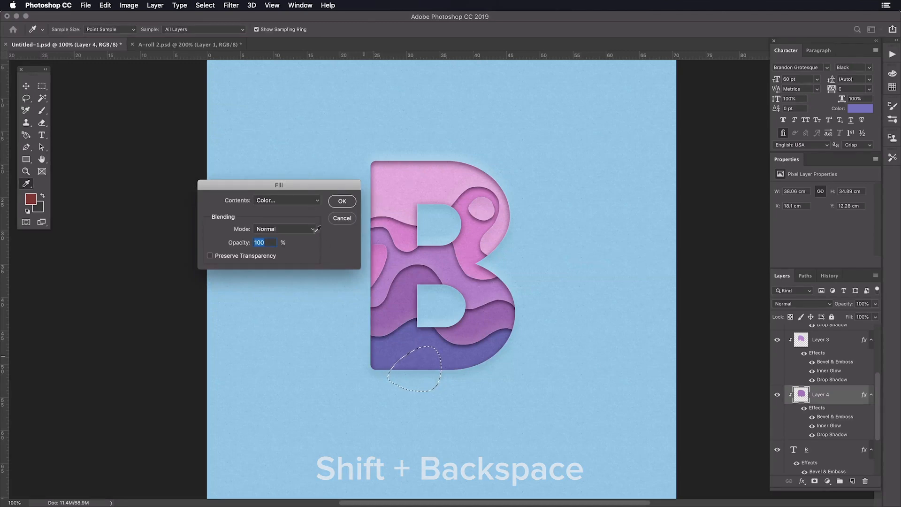
{"action": "left_click", "coordinate": [304, 201]}
{"action": "left_click", "coordinate": [303, 201]}
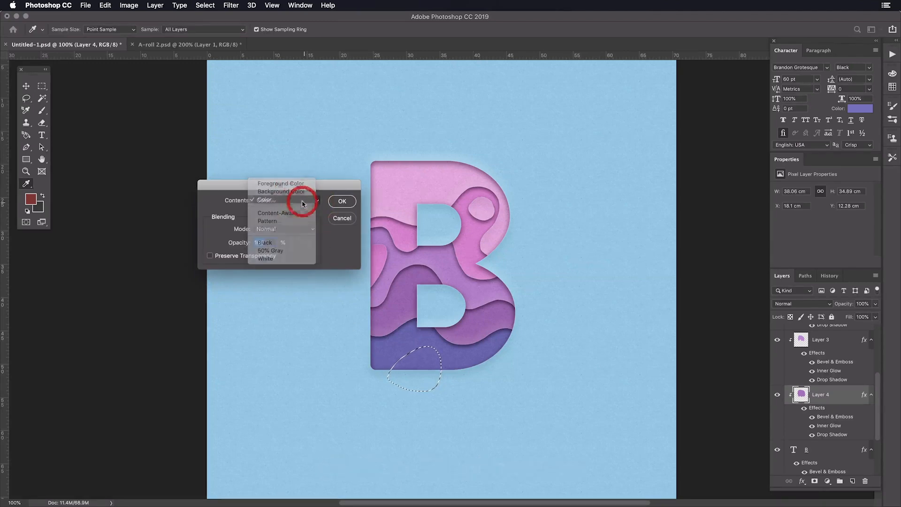
{"action": "type", "text": "a"}
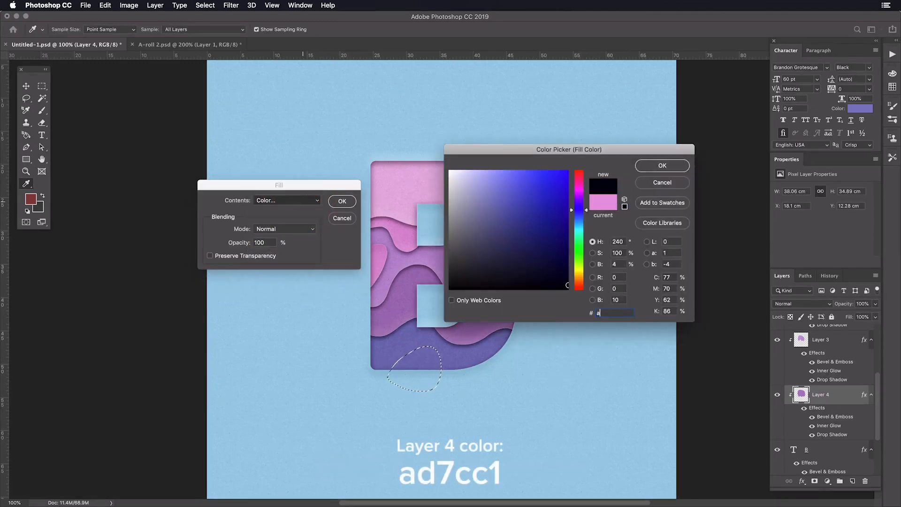
{"action": "type", "text": "d7cc1"}
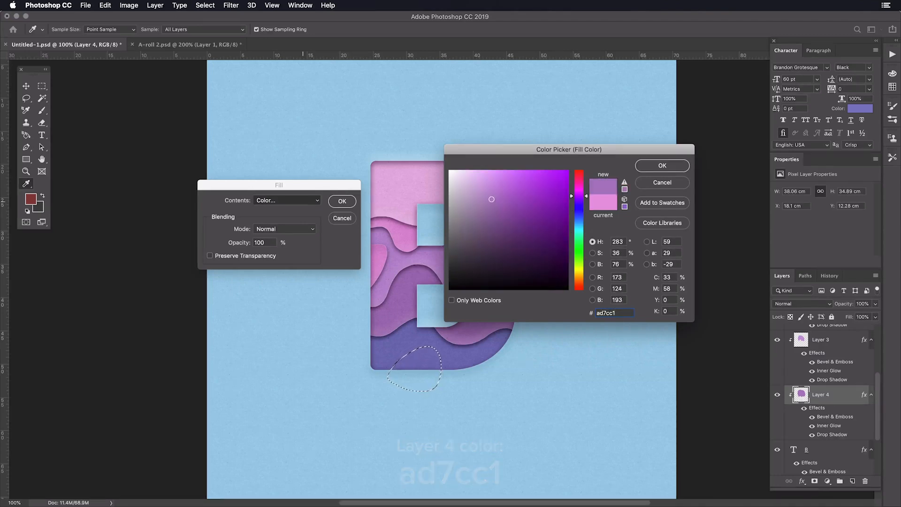
{"action": "left_click", "coordinate": [647, 167]}
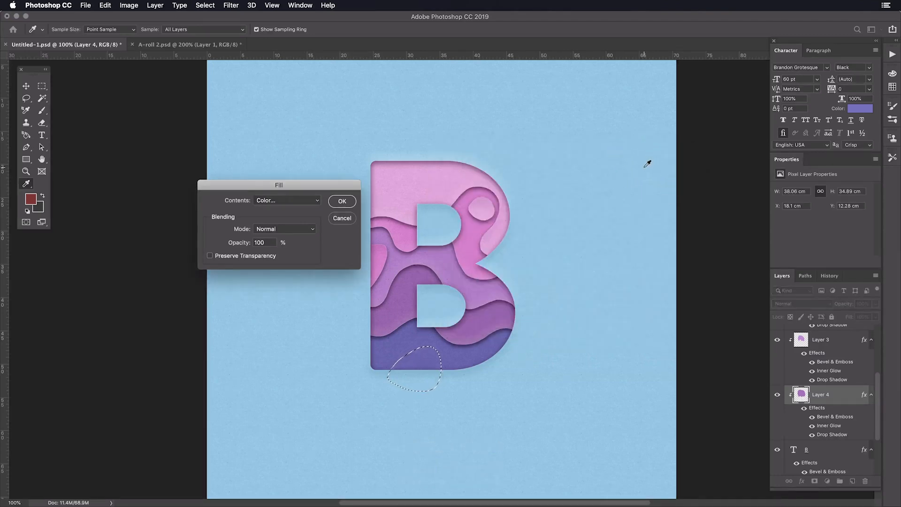
{"action": "left_click", "coordinate": [346, 202]}
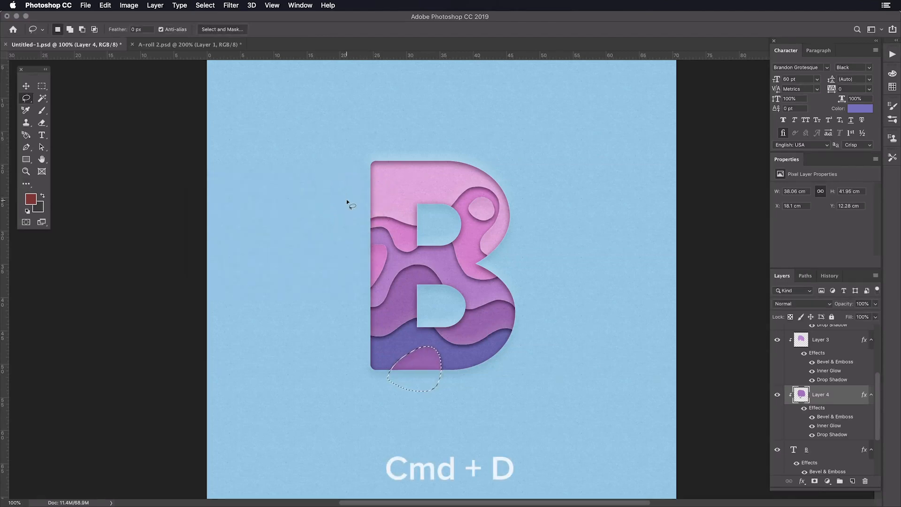
{"action": "key", "text": "super+d"}
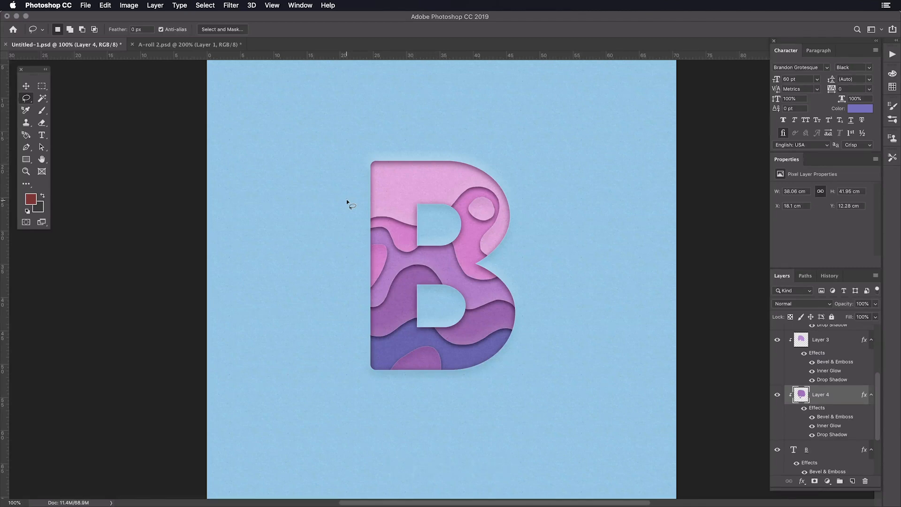
Save the document to the Desktop in Photoshop format as "Paper layer effect.psd"
{"action": "key", "text": "super+s"}
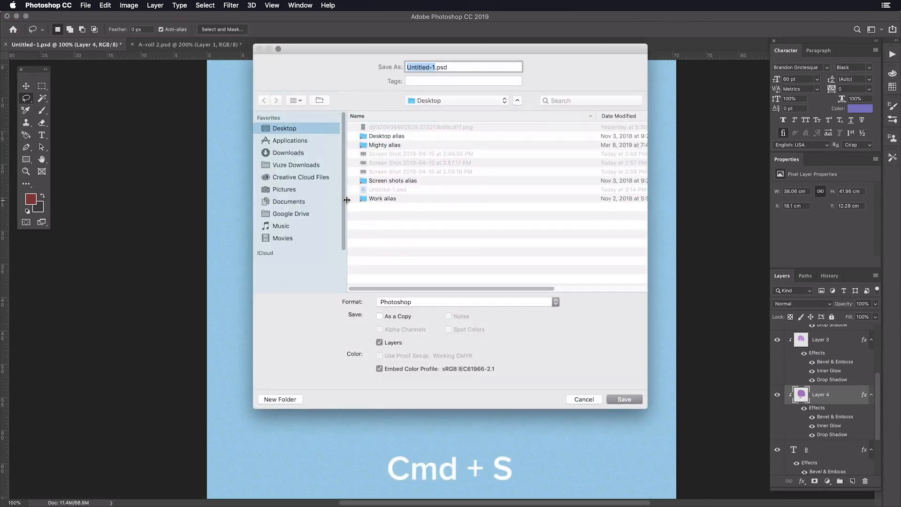
{"action": "type", "text": "Paper "}
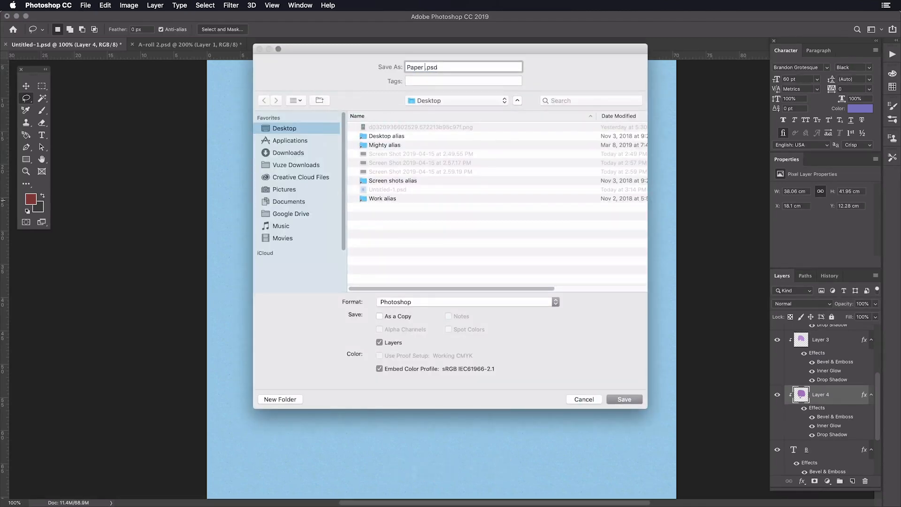
{"action": "type", "text": "layer effect"}
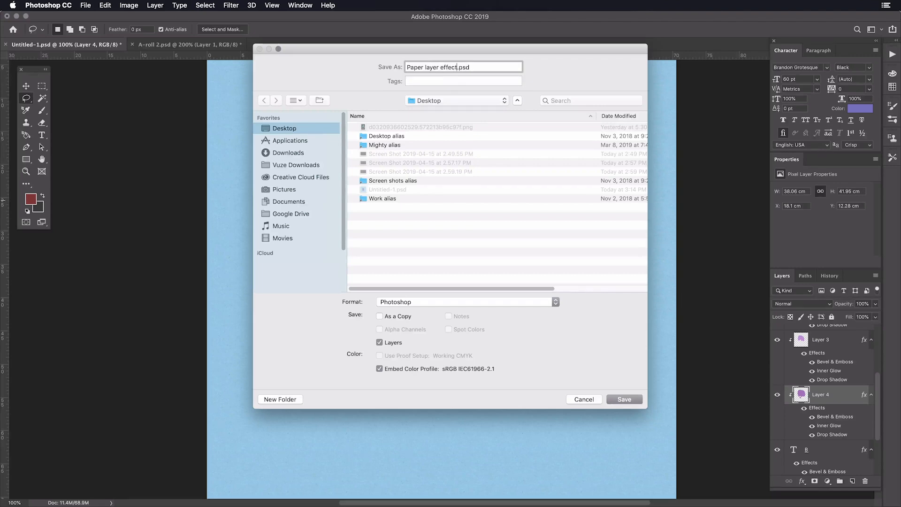
{"action": "key", "text": "Return"}
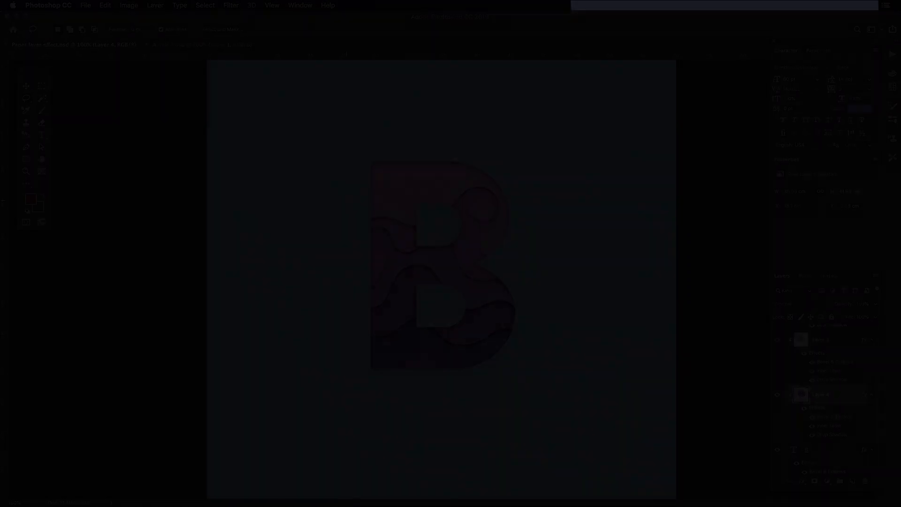